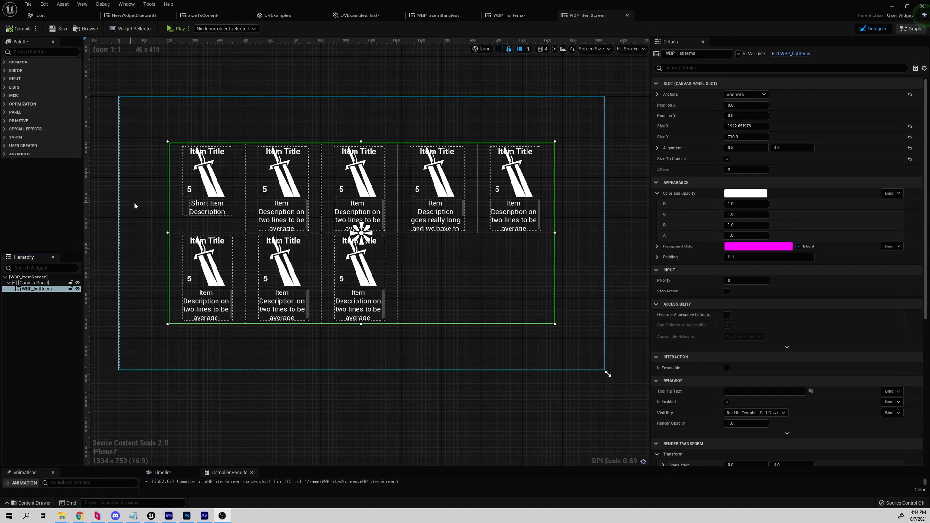
# Step: Open the WBP_listItems widget blueprint for editing from the WBP_itemScreen hierarchy
pyautogui.click(32, 289)
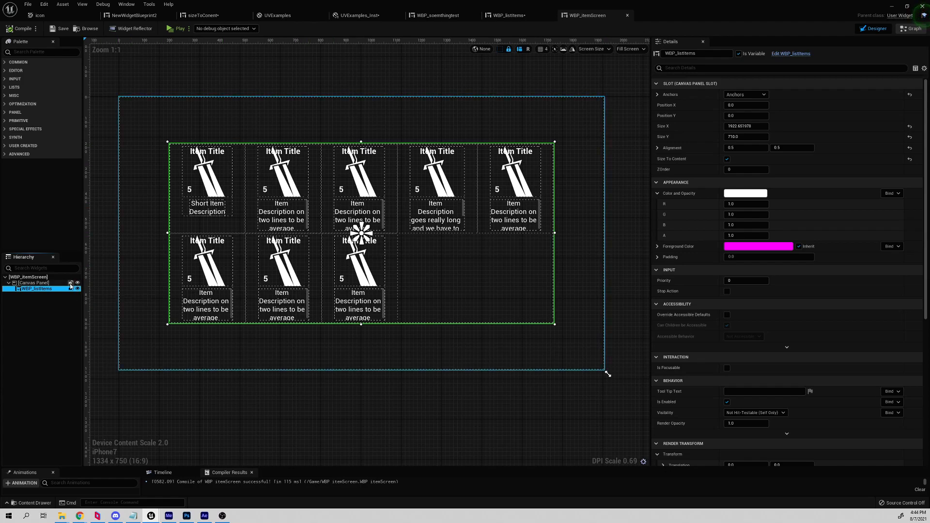
pyautogui.rightClick(32, 290)
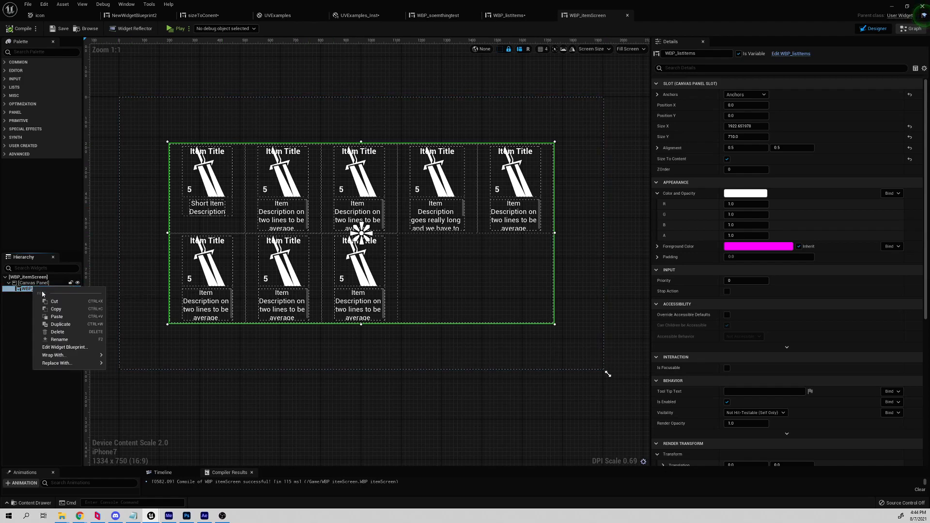
pyautogui.click(77, 346)
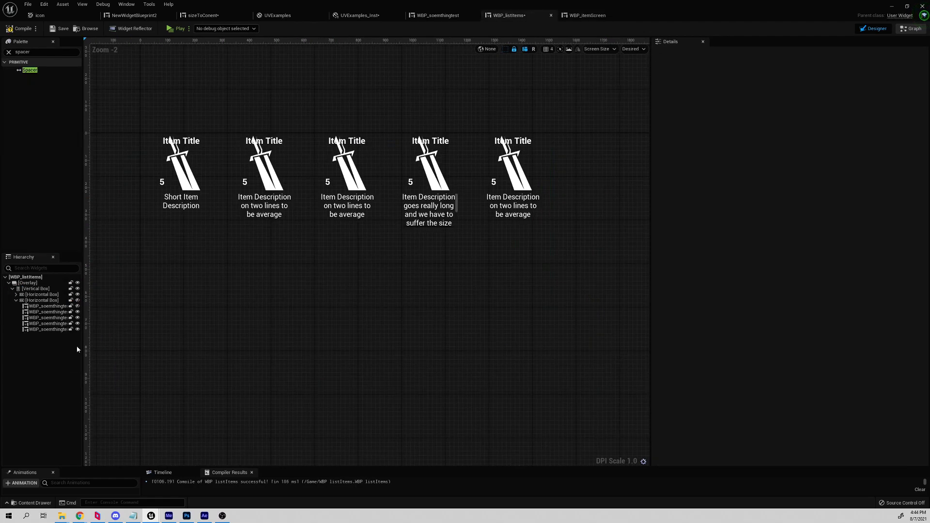
# Step: Hide the second Horizontal Box, compile and save WBP_listItems, and inspect the list's anchor presets on WBP_itemScreen
pyautogui.click(77, 301)
pyautogui.click(77, 301)
pyautogui.click(77, 301)
pyautogui.click(77, 301)
pyautogui.click(20, 28)
pyautogui.click(57, 31)
pyautogui.click(585, 18)
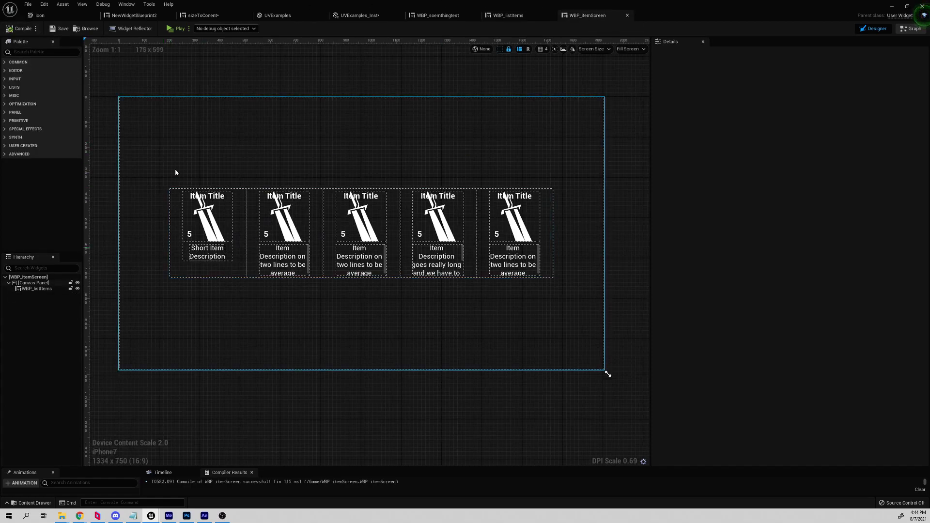
pyautogui.click(333, 249)
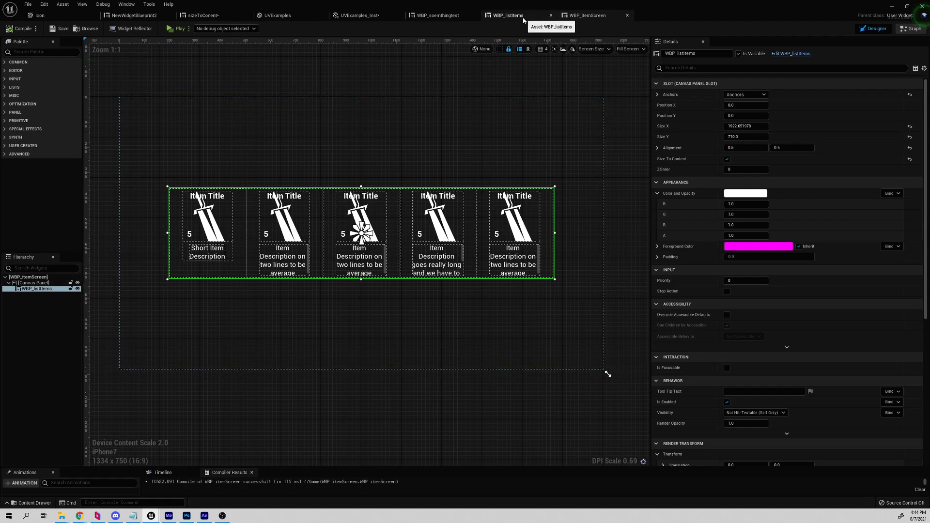
pyautogui.click(740, 95)
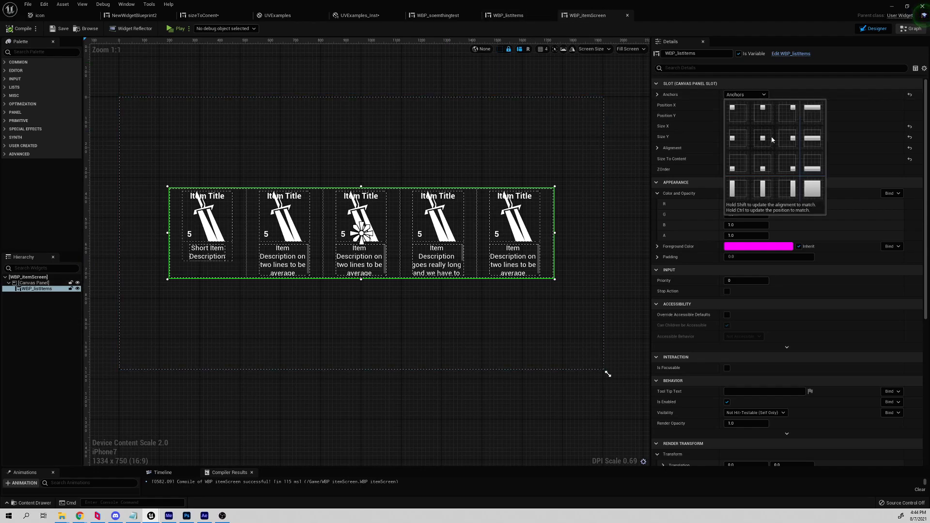
# Step: In WBP_listItems, show the second Horizontal Box and its first item, compile, and hide the row's last item
pyautogui.click(508, 15)
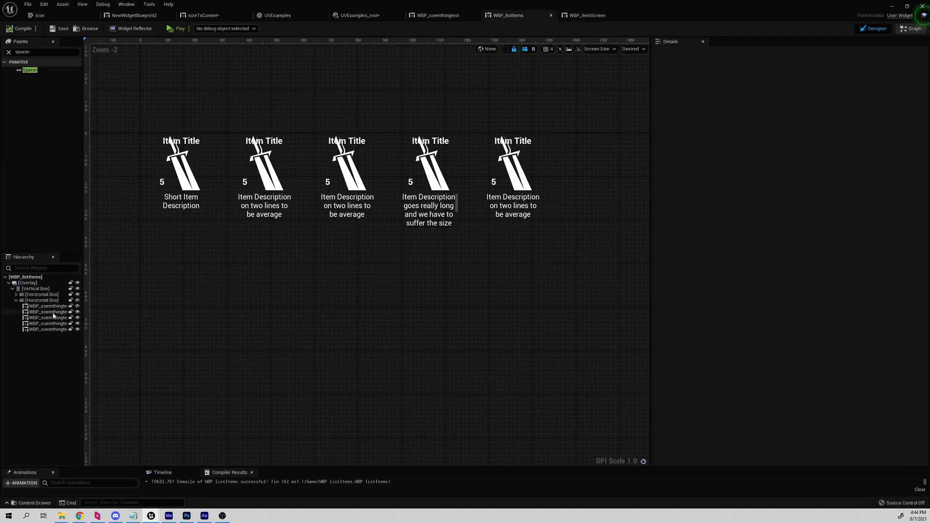
pyautogui.click(78, 301)
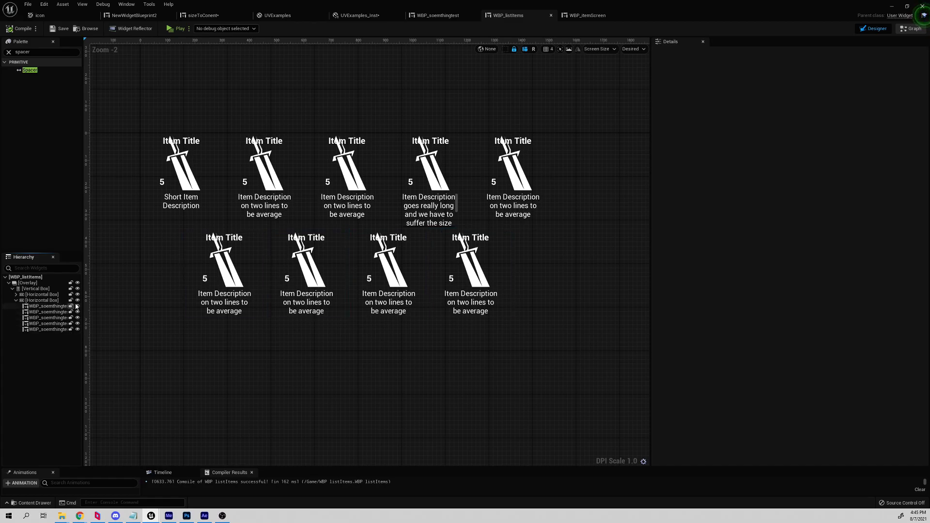
pyautogui.click(77, 305)
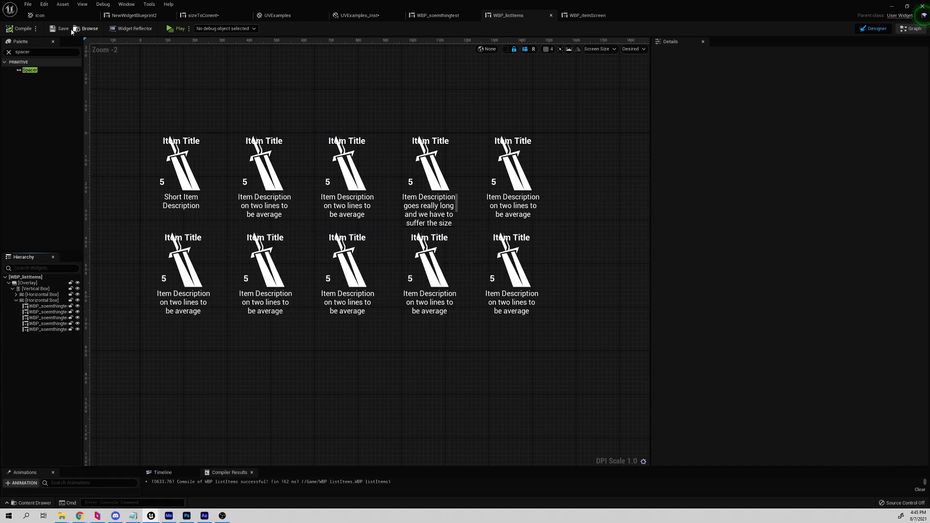
pyautogui.click(19, 28)
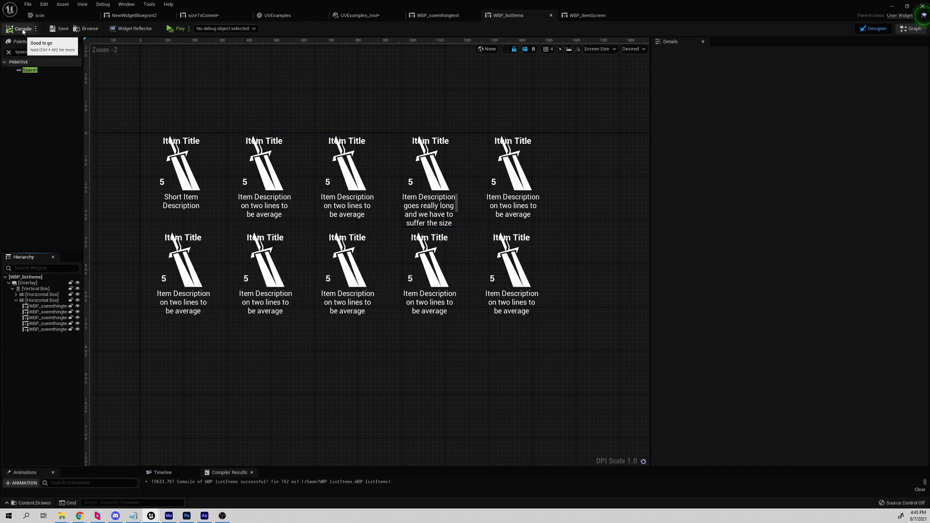
pyautogui.click(77, 329)
# Step: Set the horizontal alignment of the second row's five items and of its Horizontal Box to left, and compile WBP_listItems
pyautogui.click(47, 306)
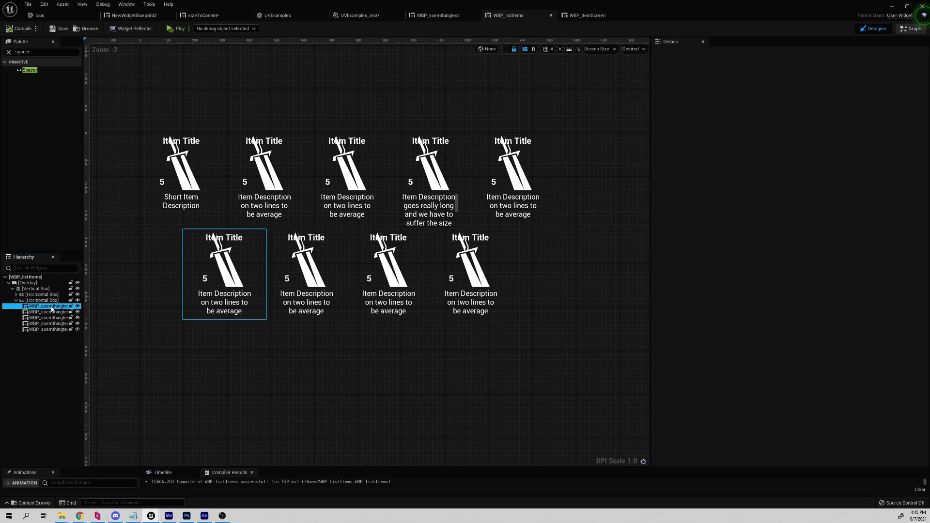
pyautogui.keyDown('shift'); pyautogui.click(47, 329); pyautogui.keyUp('shift')
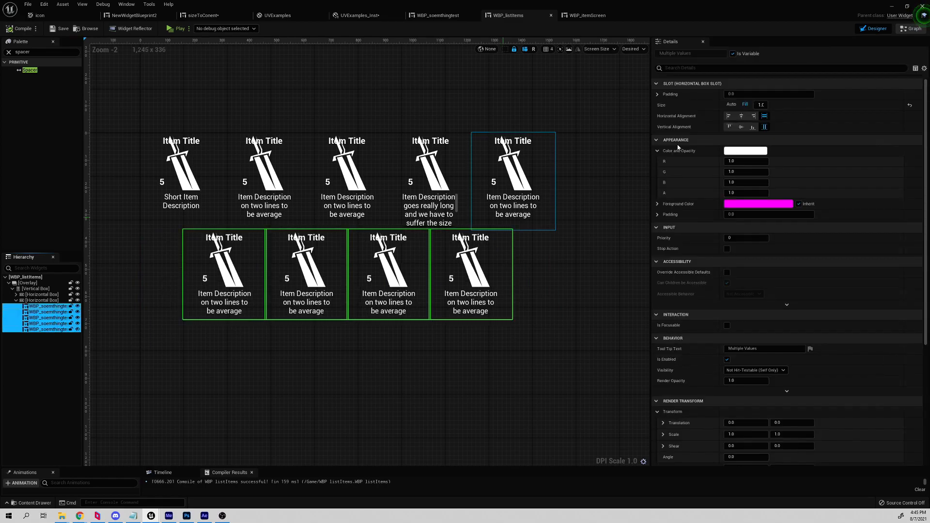
pyautogui.click(728, 117)
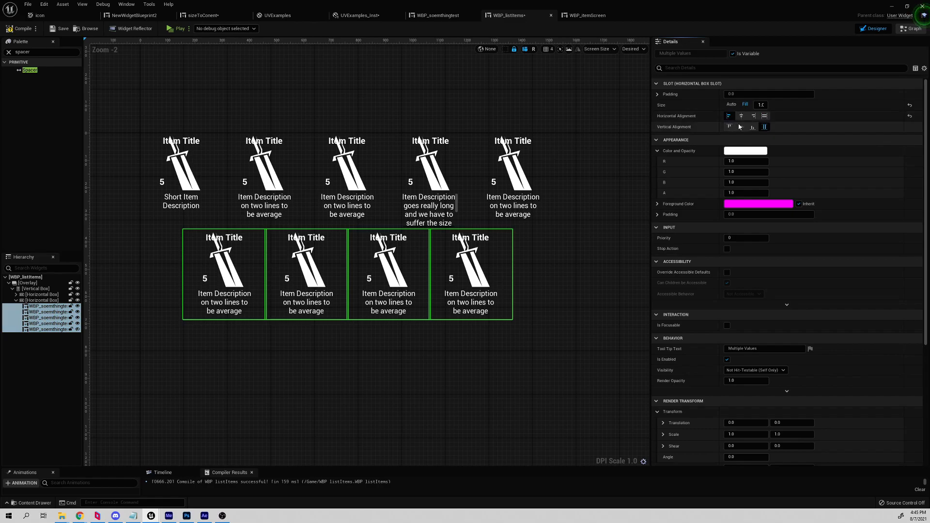
pyautogui.click(48, 301)
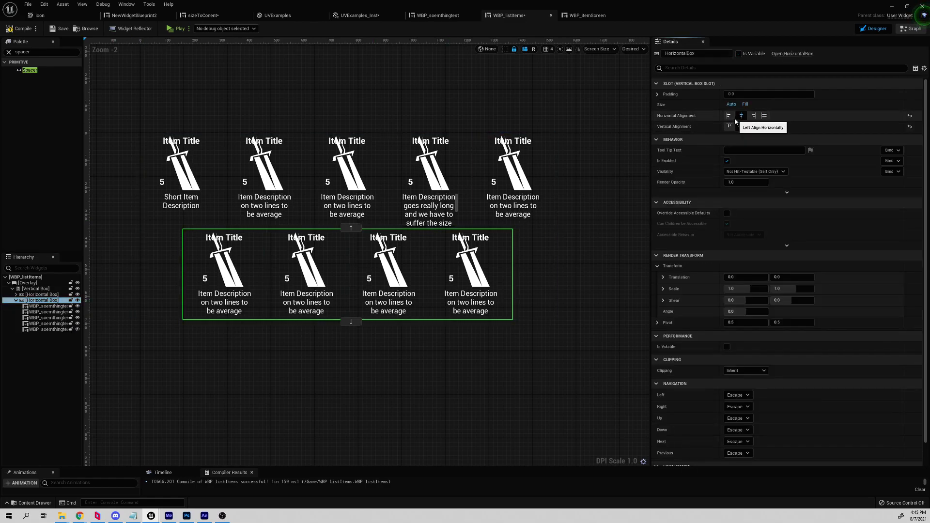
pyautogui.click(728, 116)
pyautogui.click(19, 28)
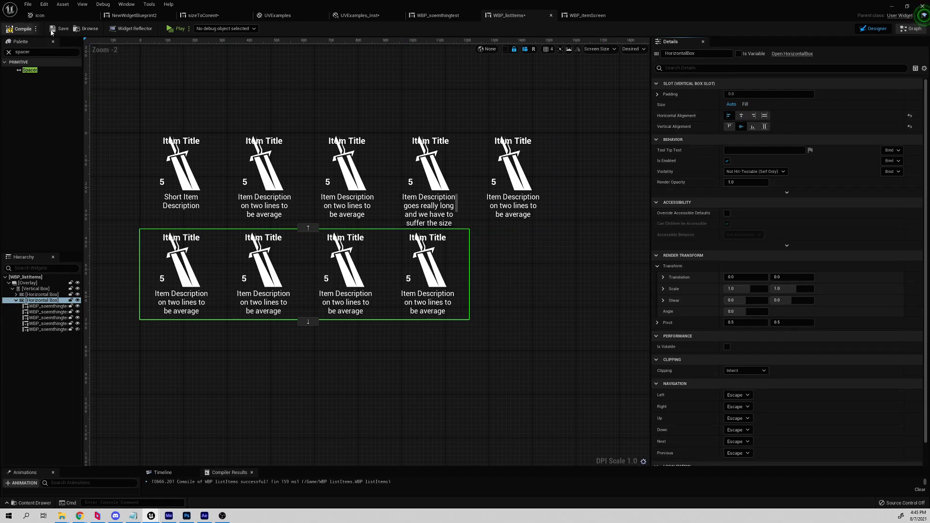
# Step: On WBP_itemScreen, move the anchor of the WBP_listItems widget up to the middle of the list's upper edge
pyautogui.click(589, 16)
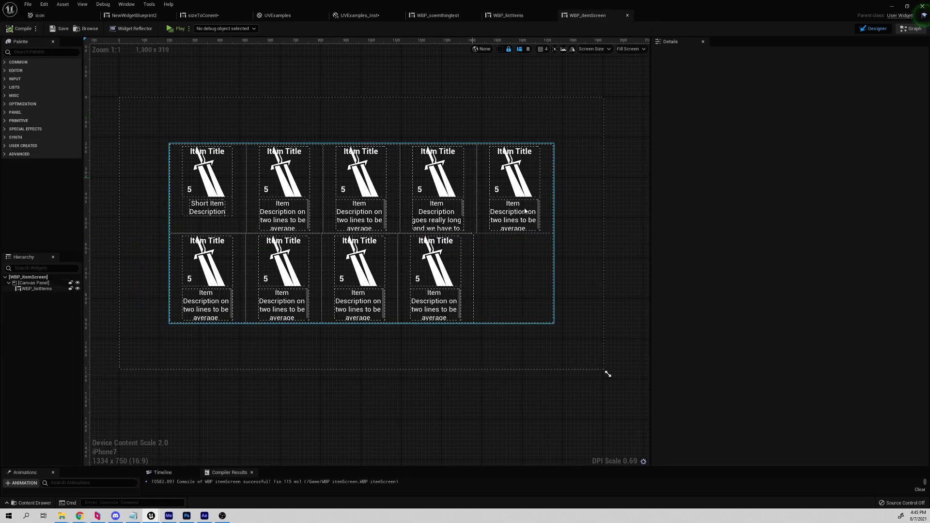
pyautogui.click(545, 201)
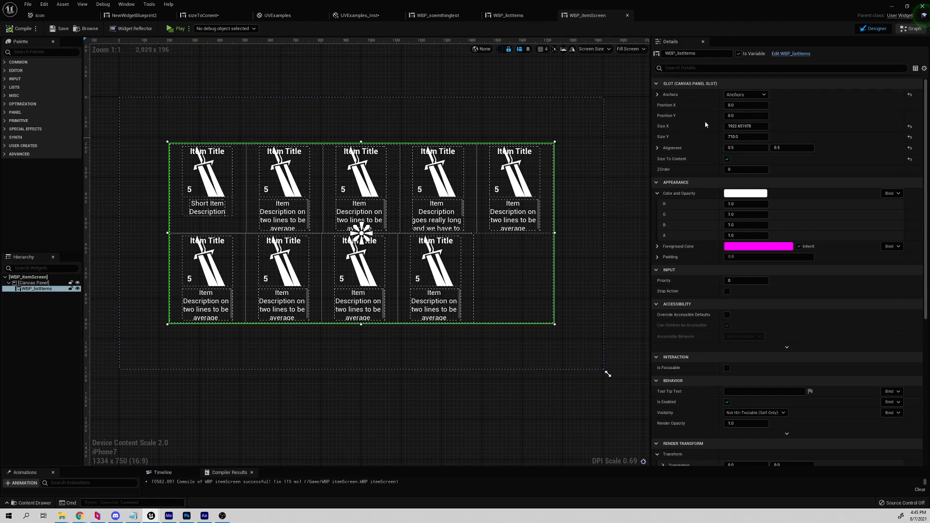
pyautogui.moveTo(361, 234); pyautogui.dragTo(364, 143)
# Step: Set the list widget's Position X, Position Y and Size X to 0
pyautogui.click(746, 116)
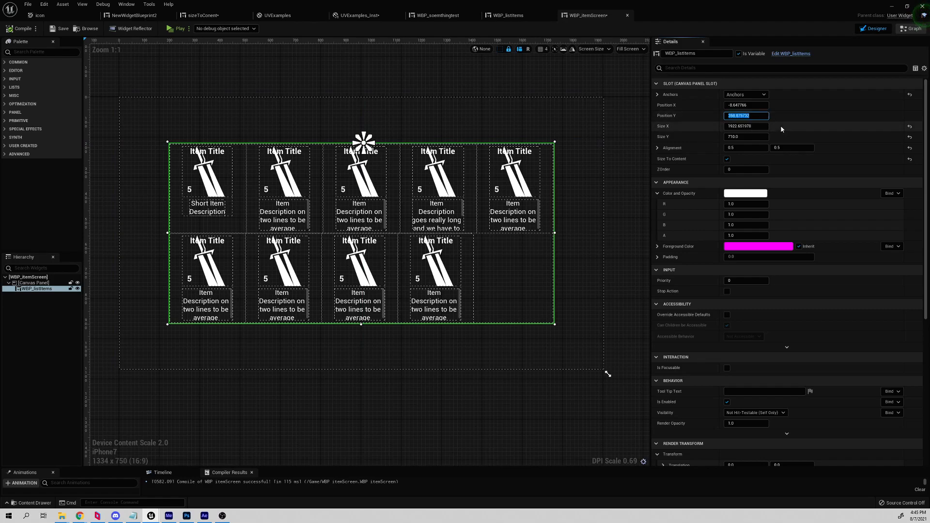
pyautogui.write('0')
pyautogui.press('Tab')
pyautogui.write('0')
pyautogui.press('Return')
pyautogui.click(750, 106)
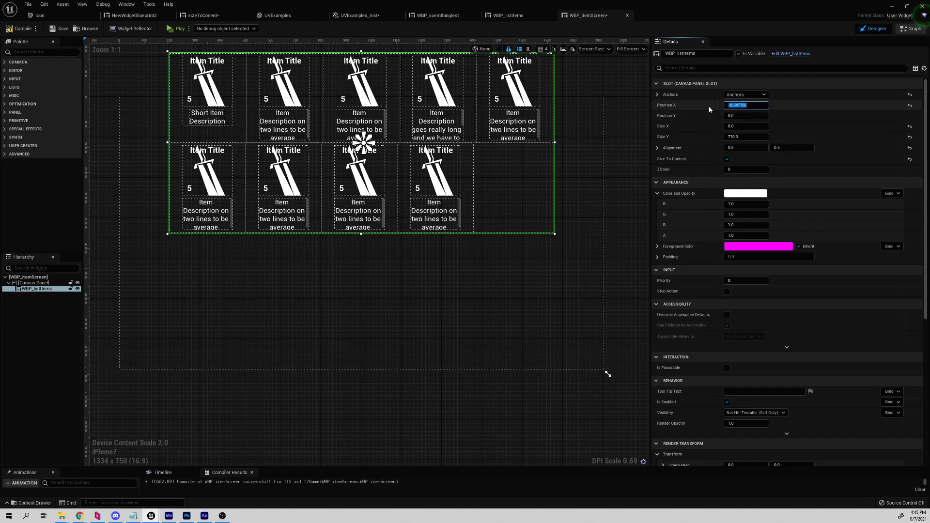
pyautogui.write('0')
pyautogui.press('Return')
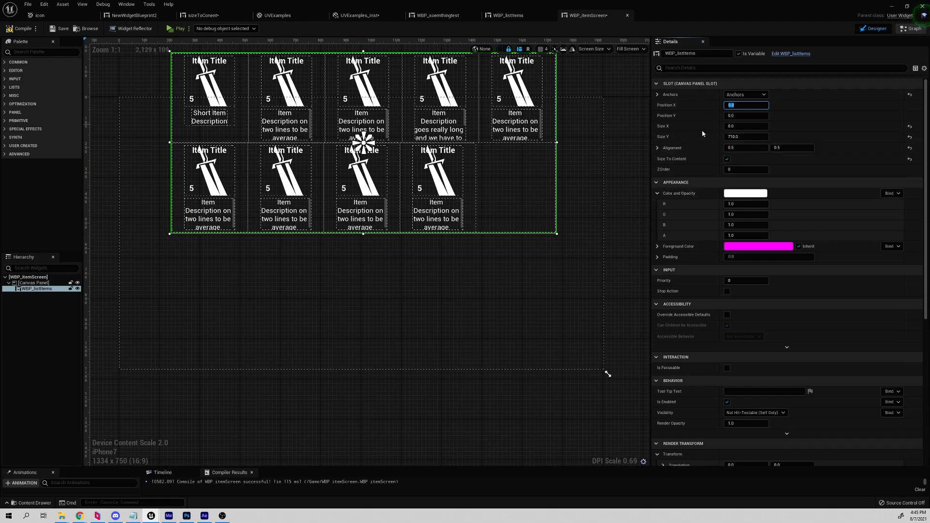
# Step: Set the list widget's Alignment Y to 0 and compile WBP_itemScreen
pyautogui.click(657, 148)
pyautogui.click(746, 169)
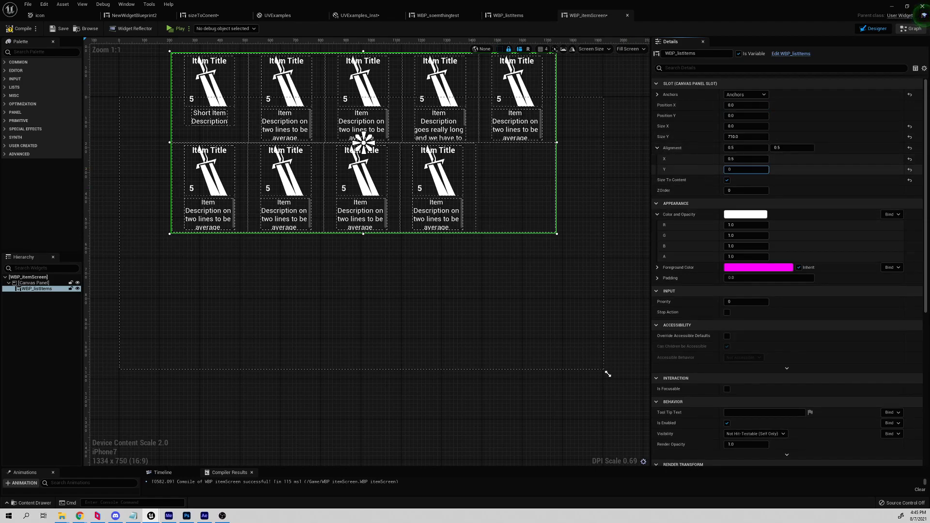
pyautogui.press('Return')
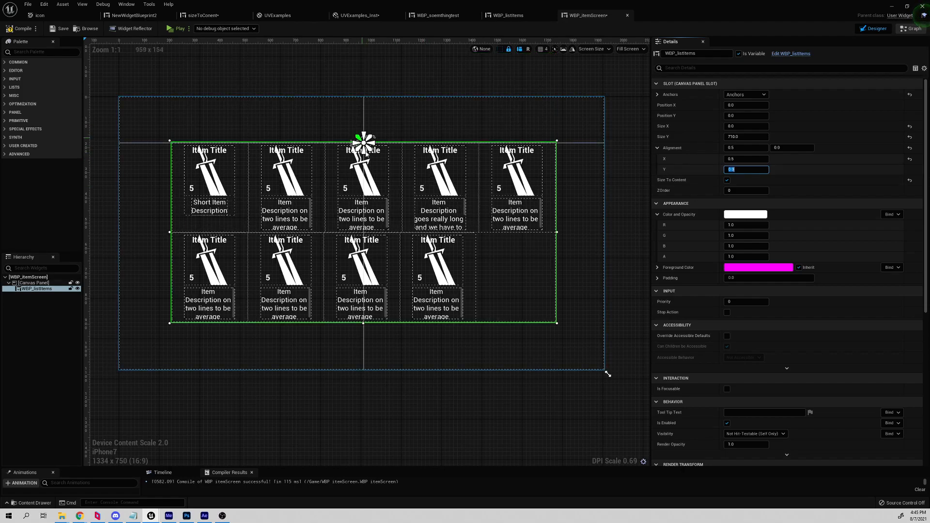
pyautogui.click(20, 28)
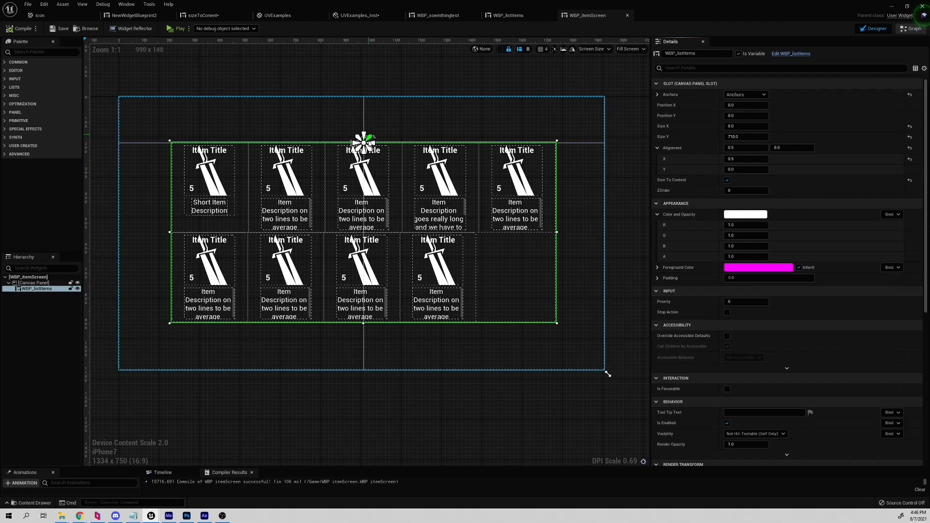
# Step: Hide the second row in WBP_listItems, compile, and check the top-anchored list on WBP_itemScreen
pyautogui.click(509, 16)
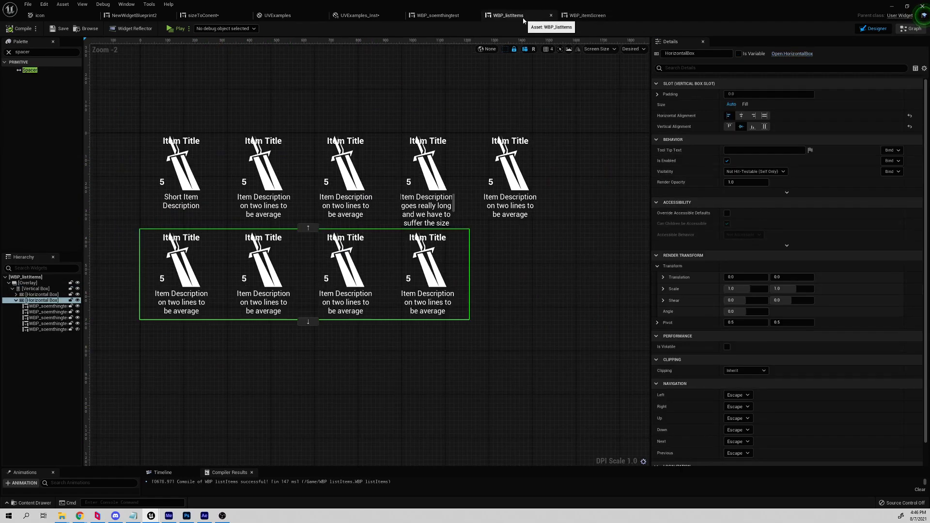
pyautogui.click(77, 300)
pyautogui.click(21, 29)
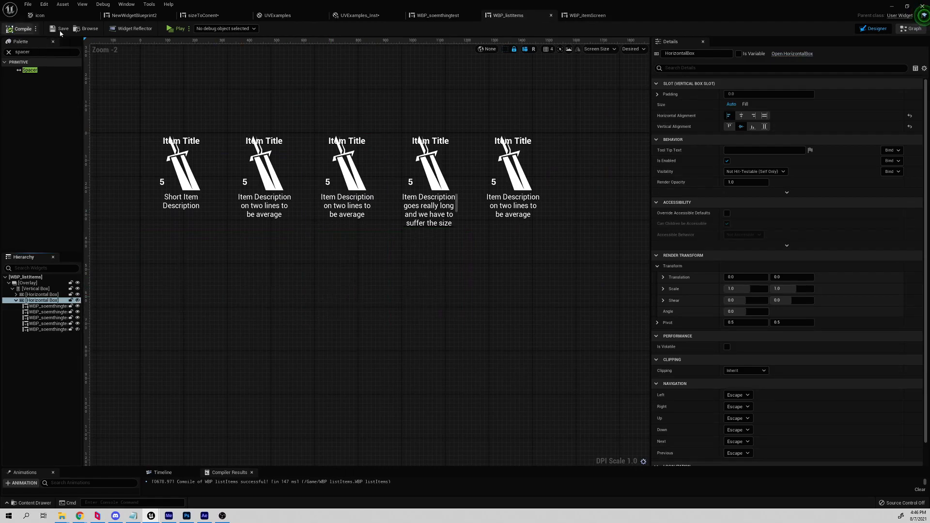
pyautogui.click(580, 15)
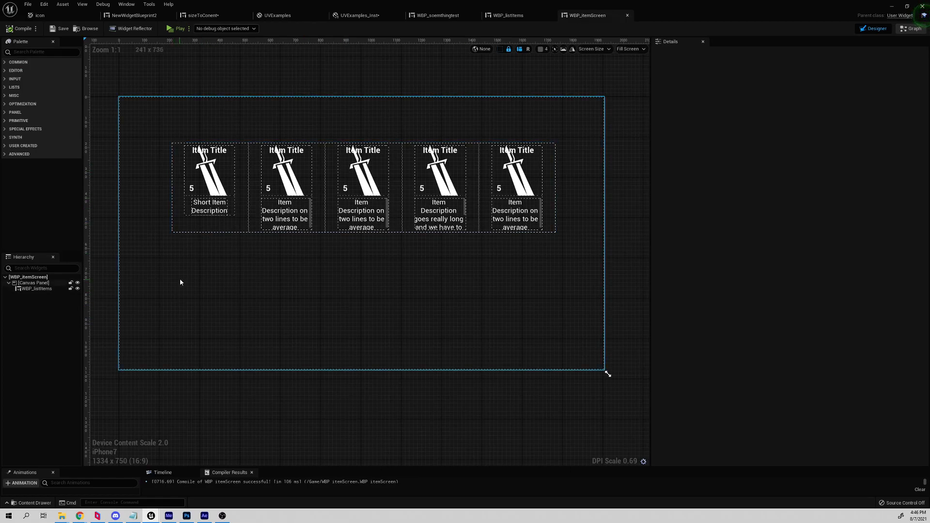
pyautogui.click(49, 286)
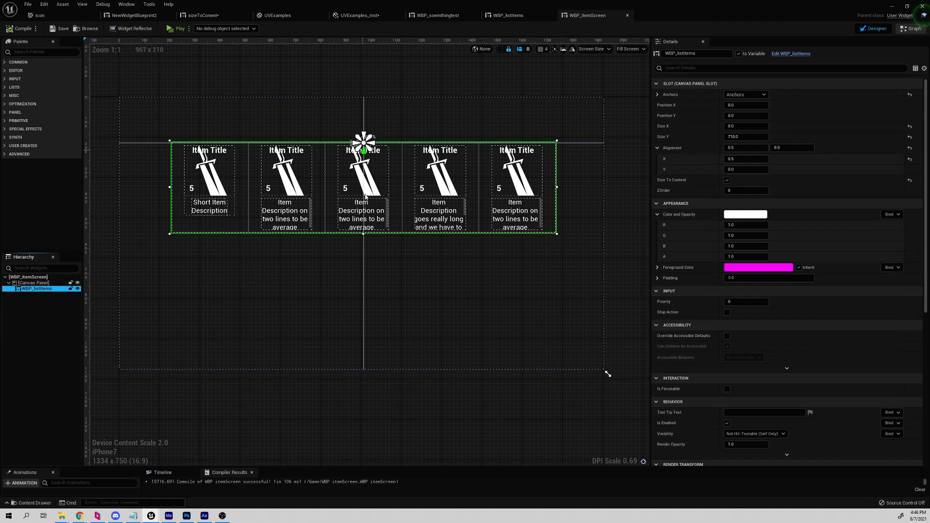
# Step: Show and duplicate the second Horizontal Box in WBP_listItems, save it, and check the extended list on WBP_itemScreen
pyautogui.click(509, 15)
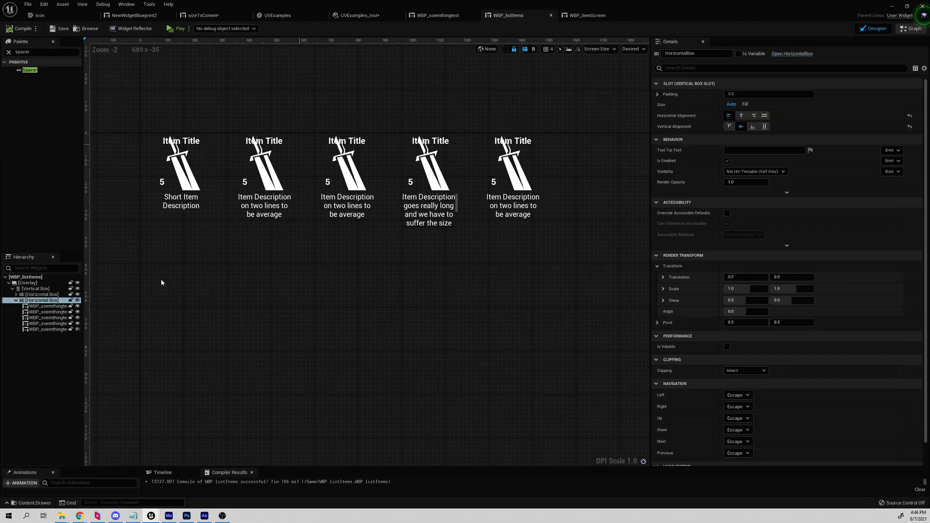
pyautogui.click(77, 300)
pyautogui.rightClick(54, 300)
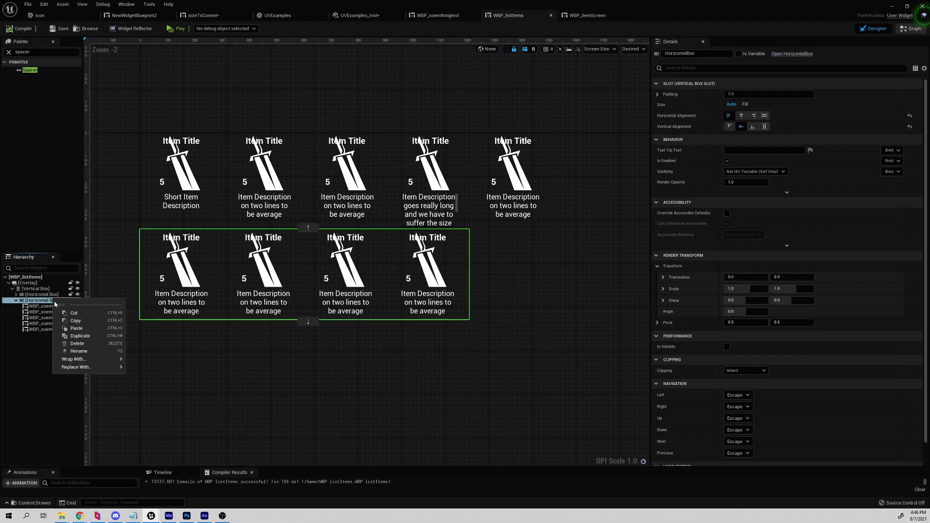
pyautogui.click(80, 336)
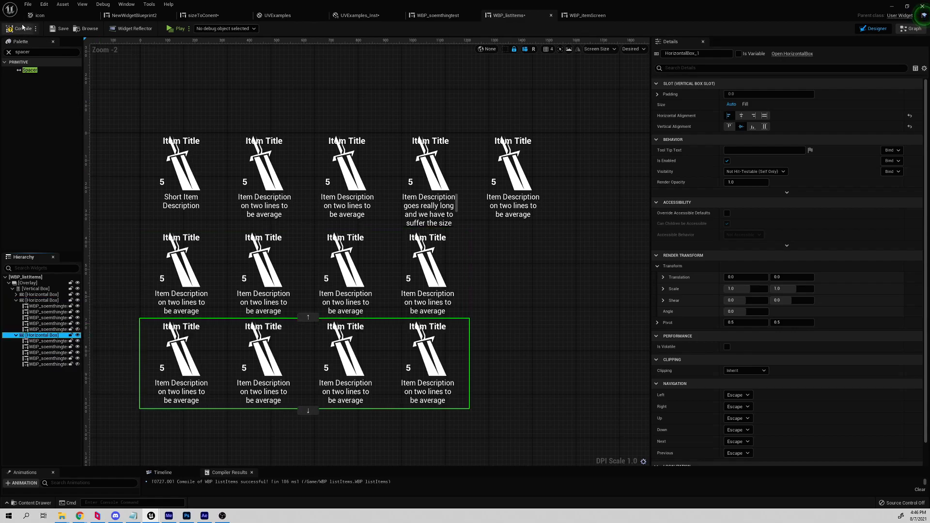
pyautogui.click(56, 28)
pyautogui.click(588, 15)
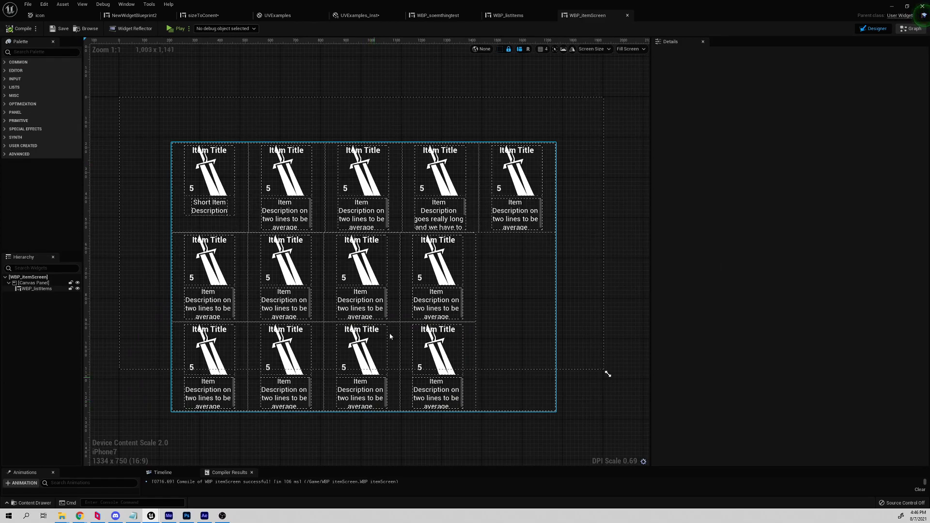
pyautogui.click(400, 298)
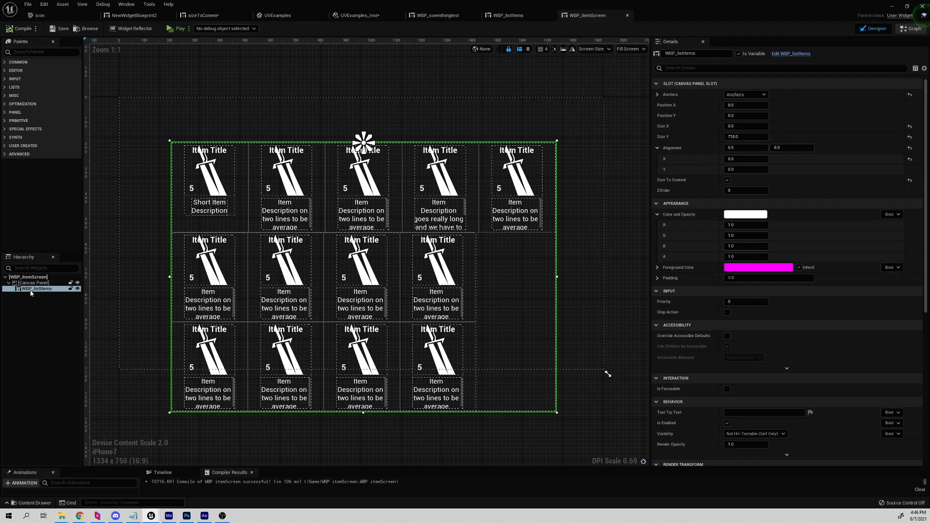
# Step: In WBP_listItems, delete the duplicated third Horizontal Box and hide the second one
pyautogui.click(507, 15)
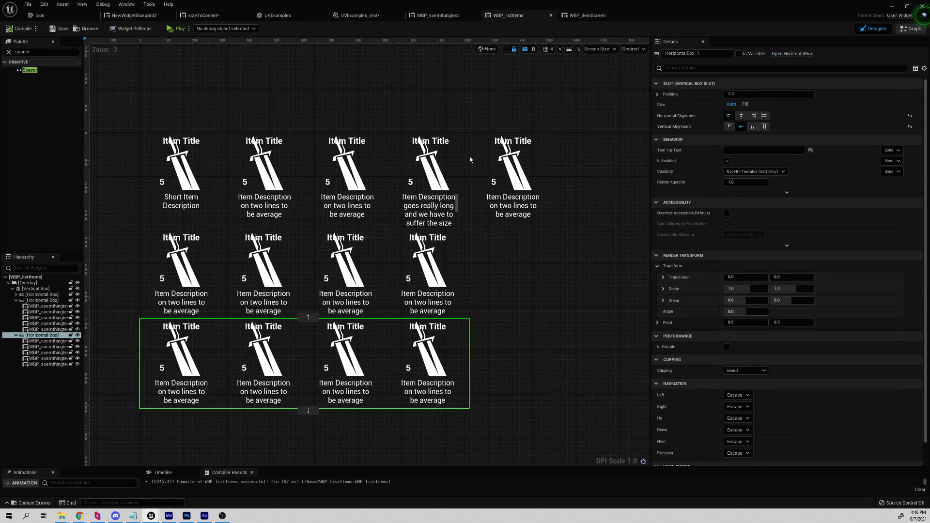
pyautogui.click(45, 335)
pyautogui.press('Delete')
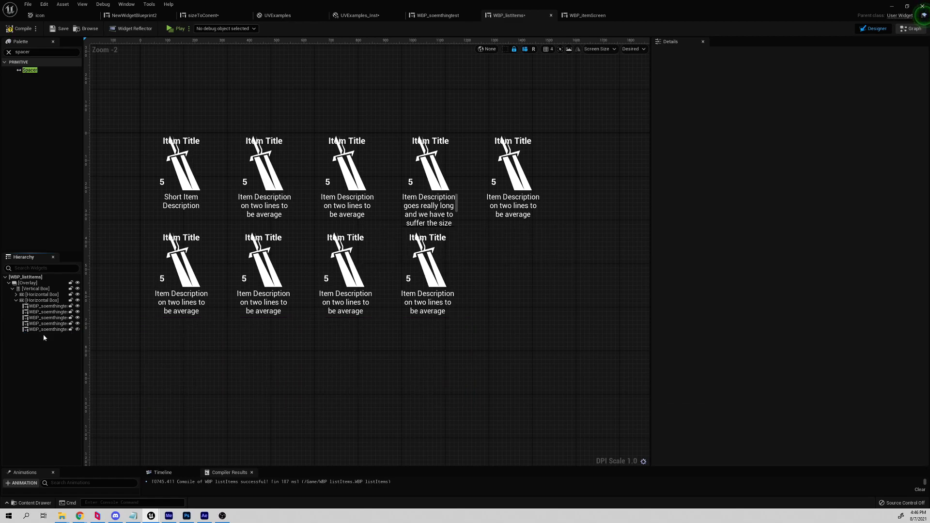
pyautogui.click(77, 300)
# Step: Compile WBP_listItems with only the first row showing and inspect the list widget's bounds on WBP_itemScreen
pyautogui.click(38, 288)
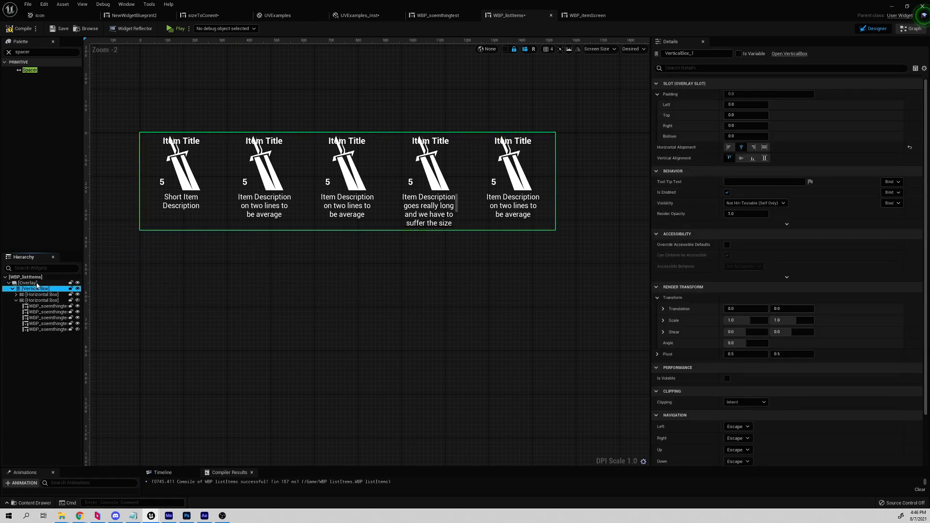
pyautogui.click(36, 284)
pyautogui.rightClick(35, 283)
pyautogui.click(25, 283)
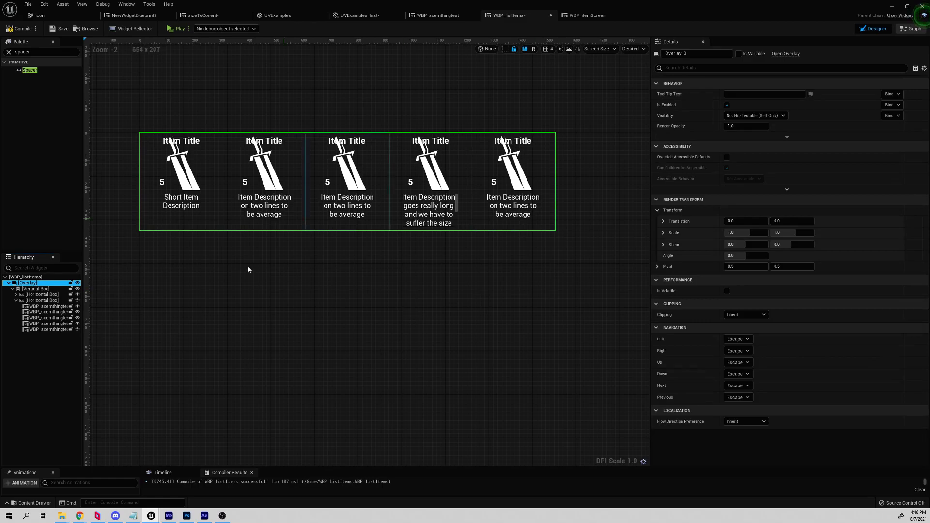
pyautogui.click(19, 28)
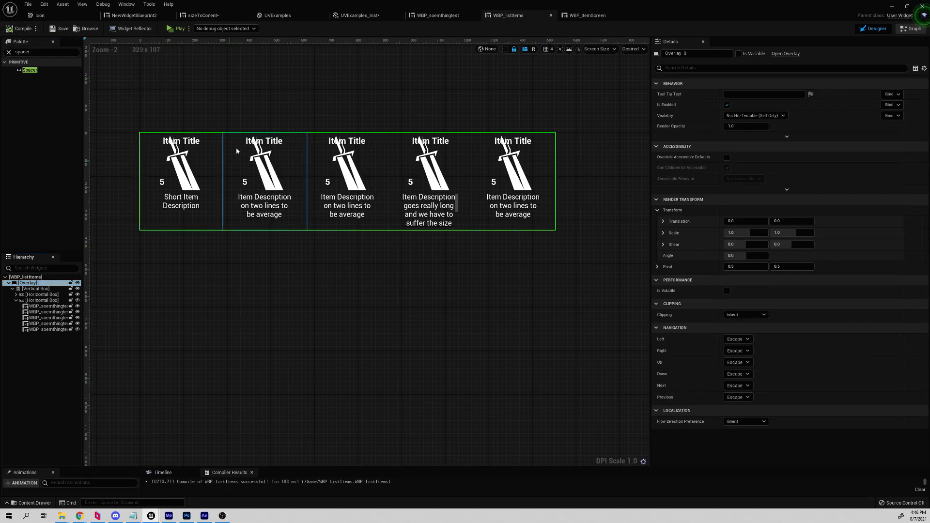
pyautogui.click(587, 15)
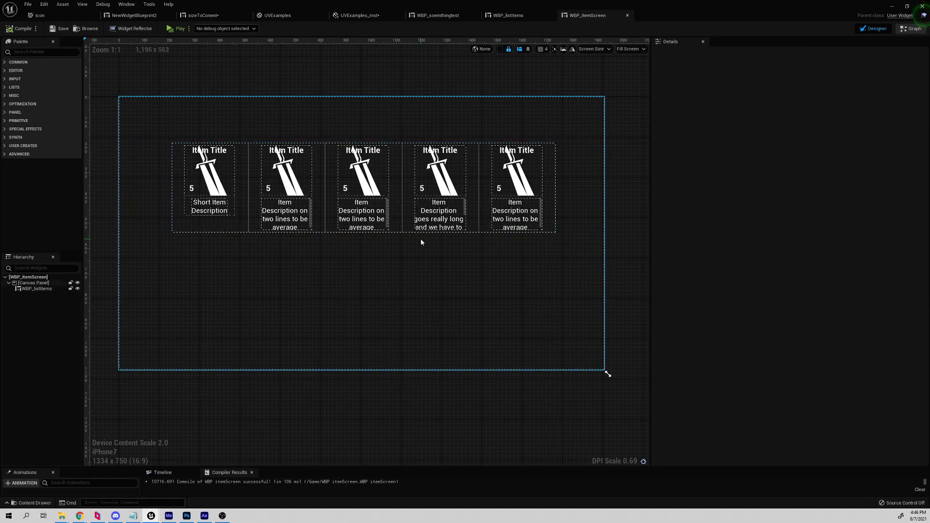
pyautogui.click(37, 289)
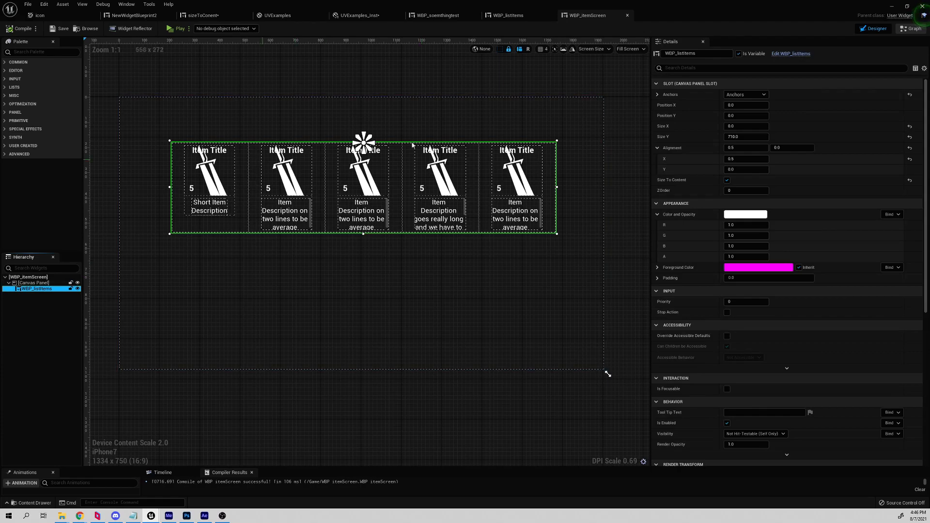
# Step: Add an Image behind the Vertical Box in the WBP_listItems Overlay and set its horizontal and vertical alignment to fill
pyautogui.click(507, 19)
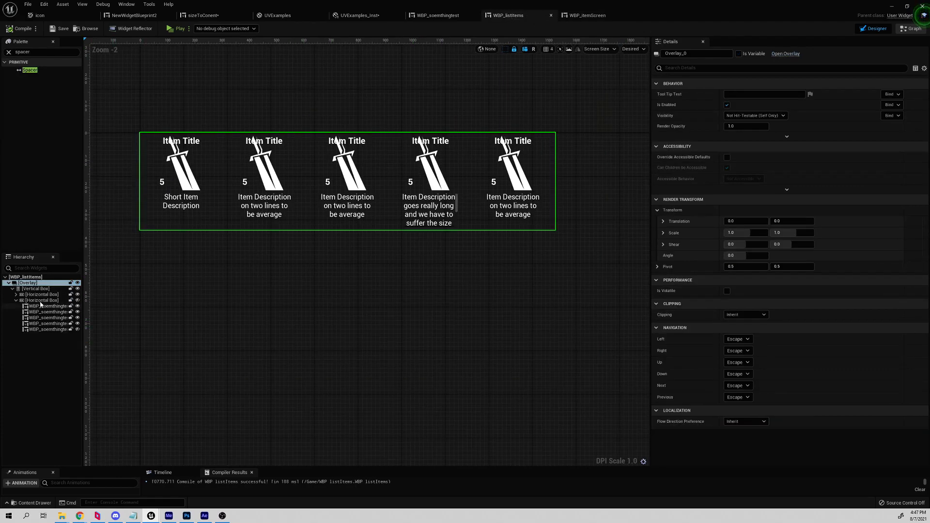
pyautogui.click(45, 52)
pyautogui.write('image')
pyautogui.click(30, 290)
pyautogui.click(26, 283)
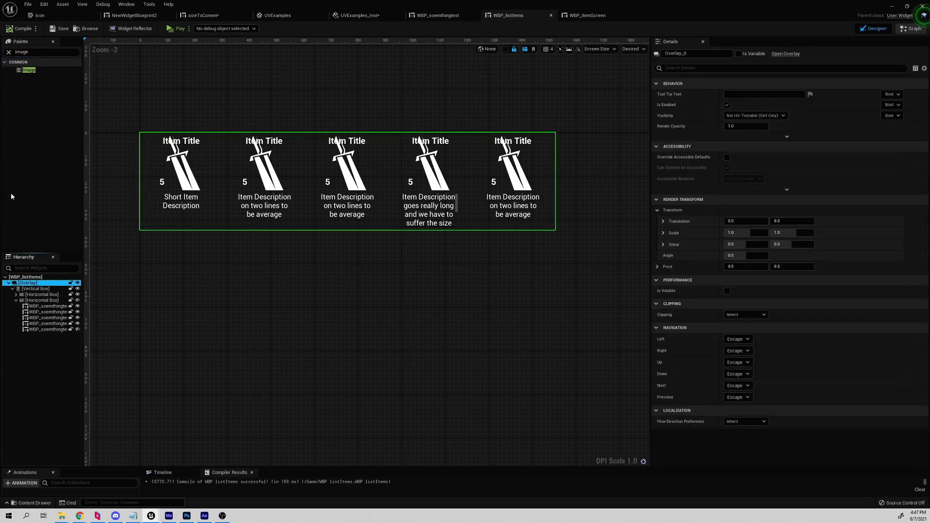
pyautogui.moveTo(21, 71); pyautogui.dragTo(29, 289)
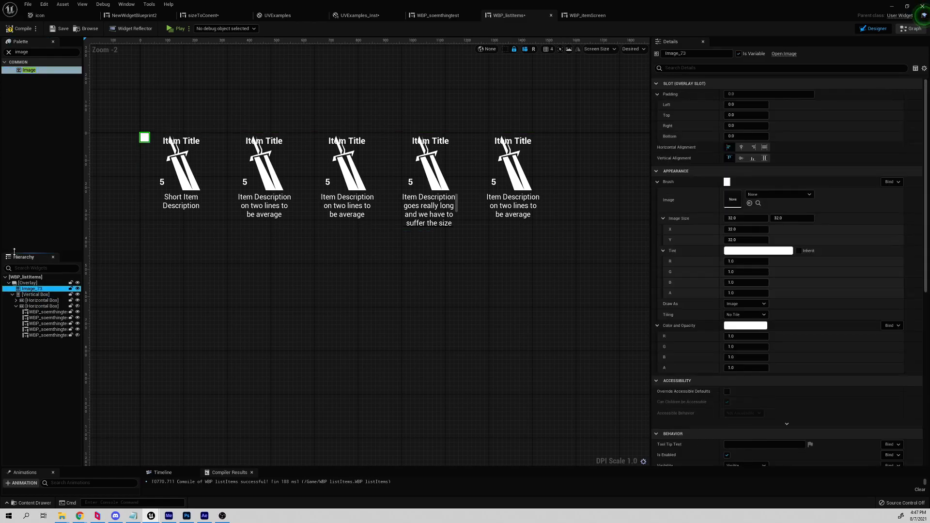
pyautogui.click(12, 295)
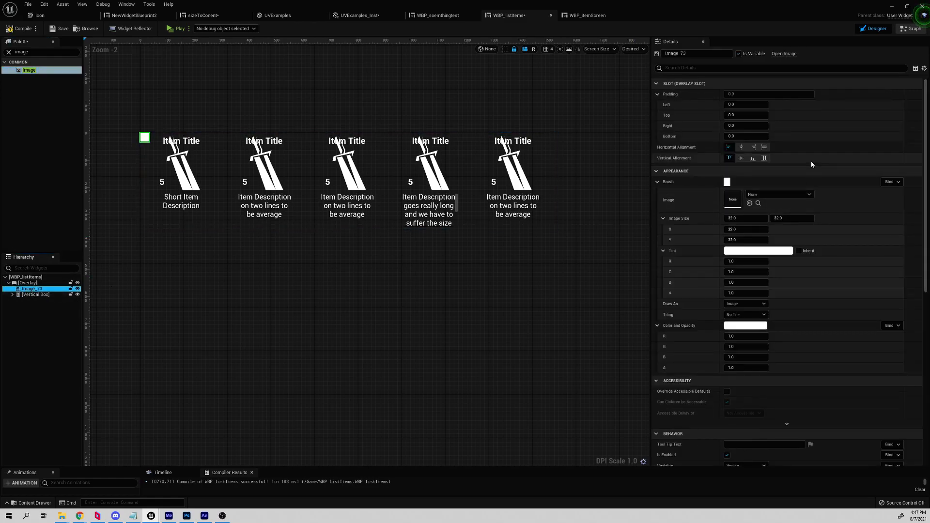
pyautogui.click(765, 147)
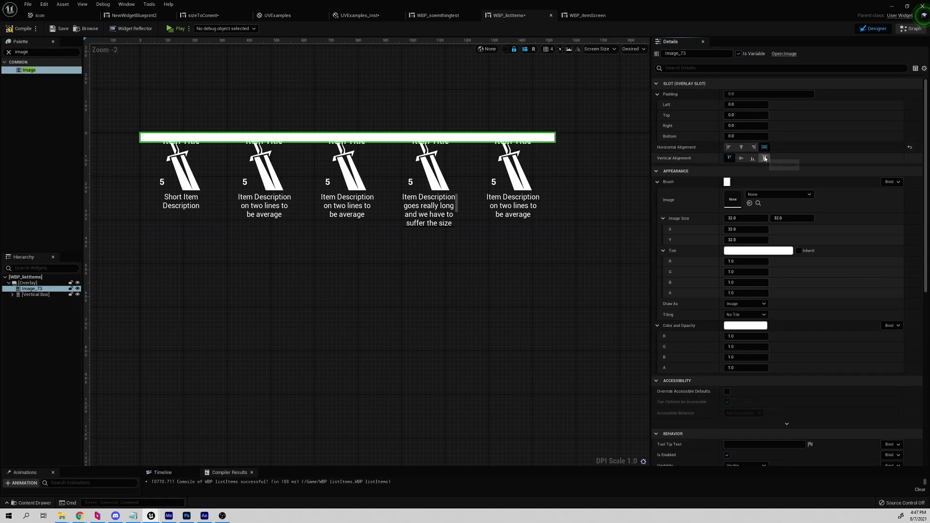
pyautogui.click(765, 158)
# Step: Tint the background Image black with an alpha of 0.333 and save WBP_listItems
pyautogui.click(727, 182)
pyautogui.moveTo(855, 284); pyautogui.dragTo(862, 360)
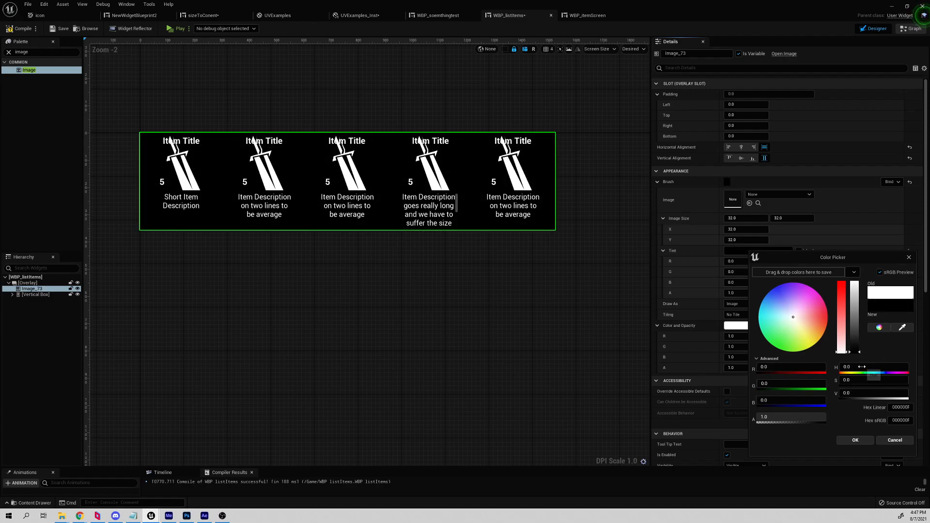
pyautogui.moveTo(775, 416)
pyautogui.mouseDown()
pyautogui.moveTo(799, 416)
pyautogui.moveTo(778, 416)
pyautogui.mouseUp()
pyautogui.click(855, 440)
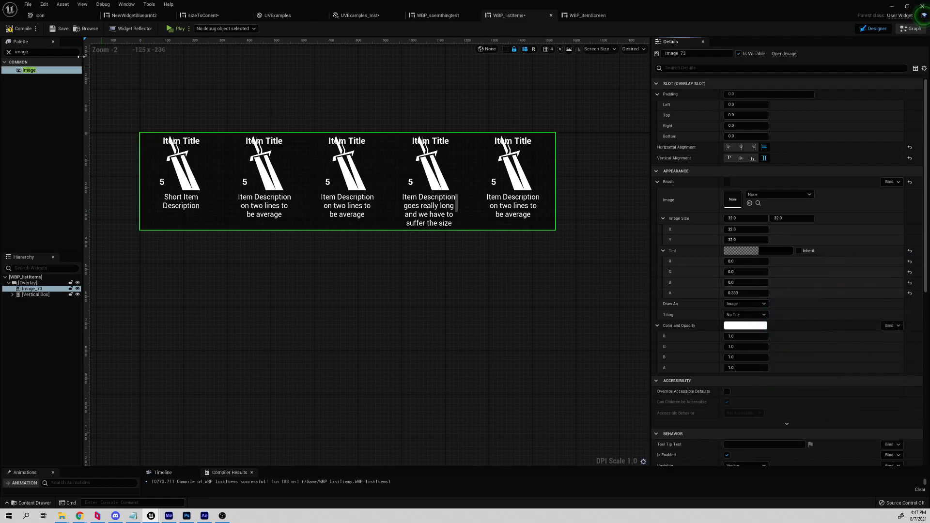
pyautogui.click(62, 29)
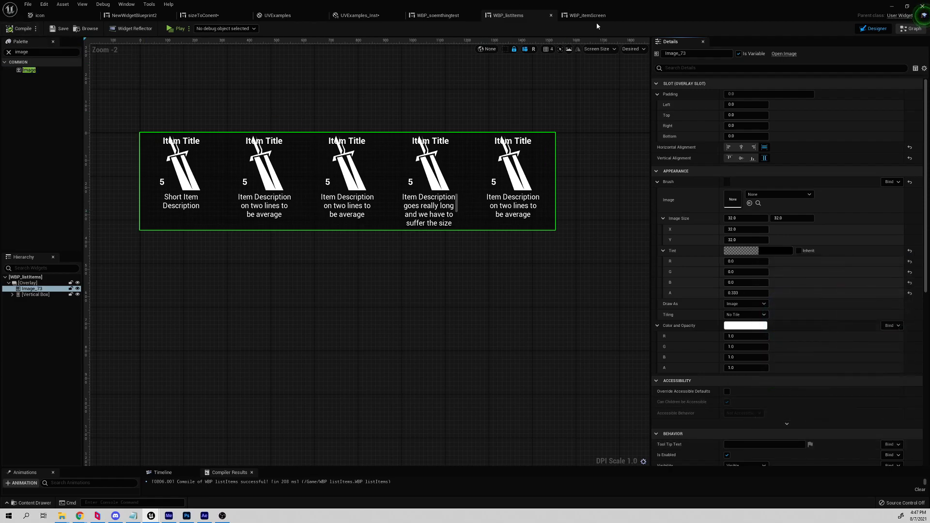
# Step: Compare the list widget's darkened background area with the Canvas Panel on WBP_itemScreen
pyautogui.click(598, 18)
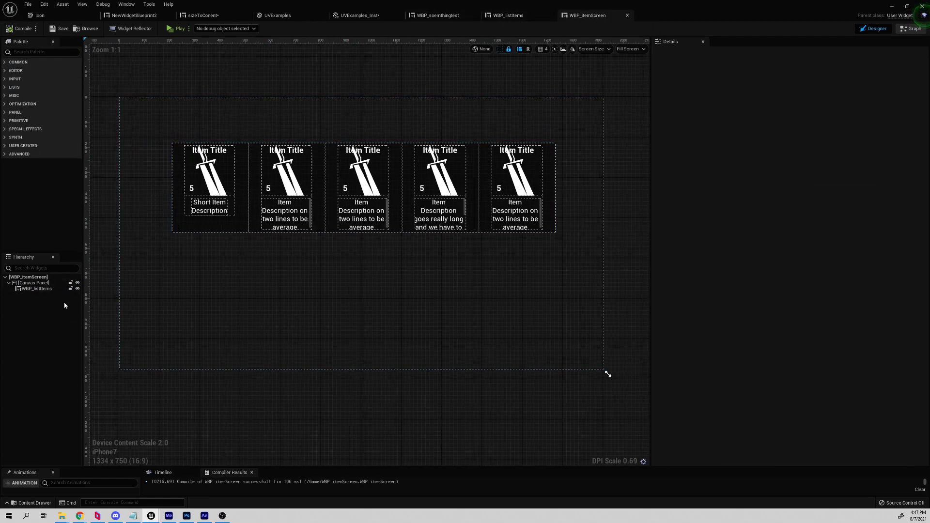
pyautogui.click(42, 284)
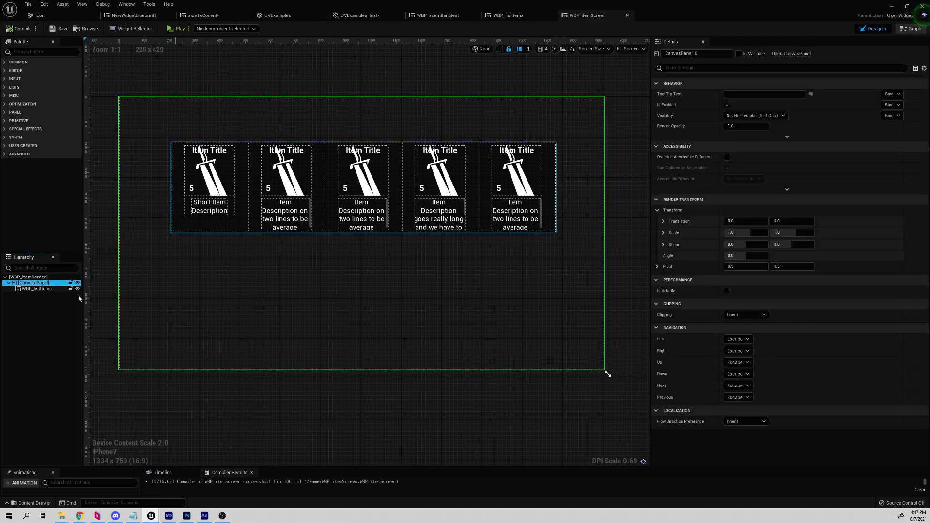
pyautogui.click(35, 290)
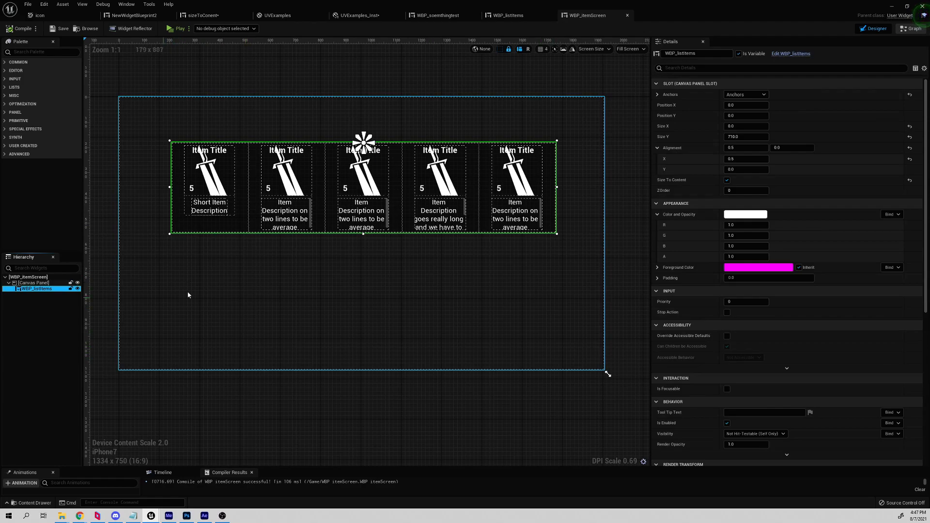
pyautogui.click(168, 326)
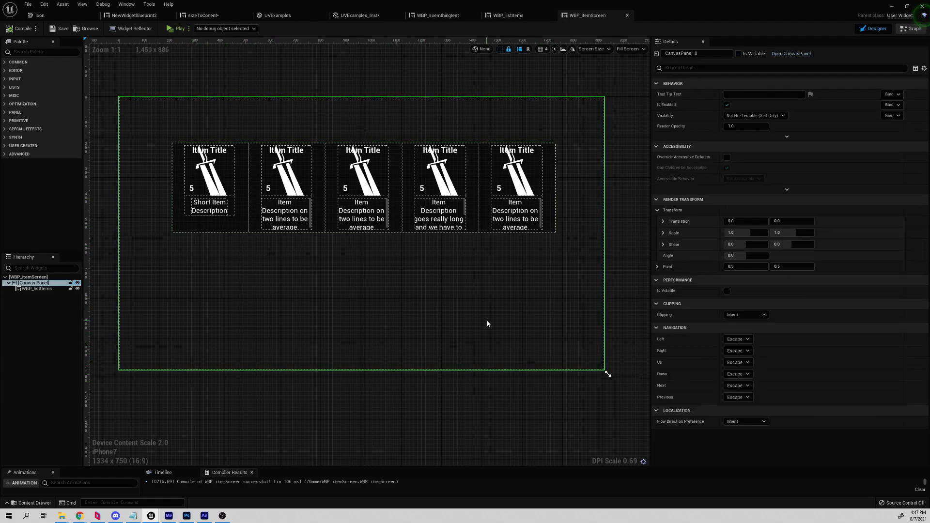
pyautogui.click(44, 288)
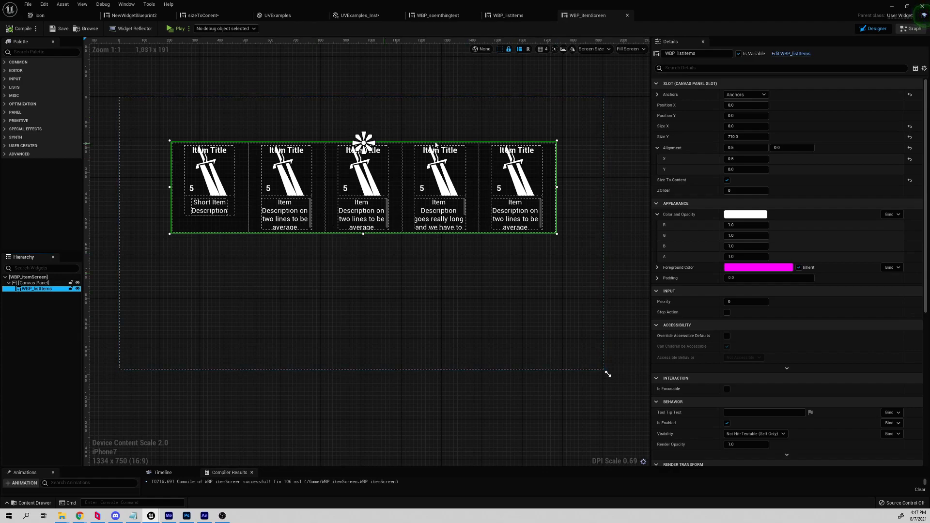
# Step: Turn off the list widget's Size To Content, set its Size X to about 1573, and turn Size To Content back on
pyautogui.click(728, 181)
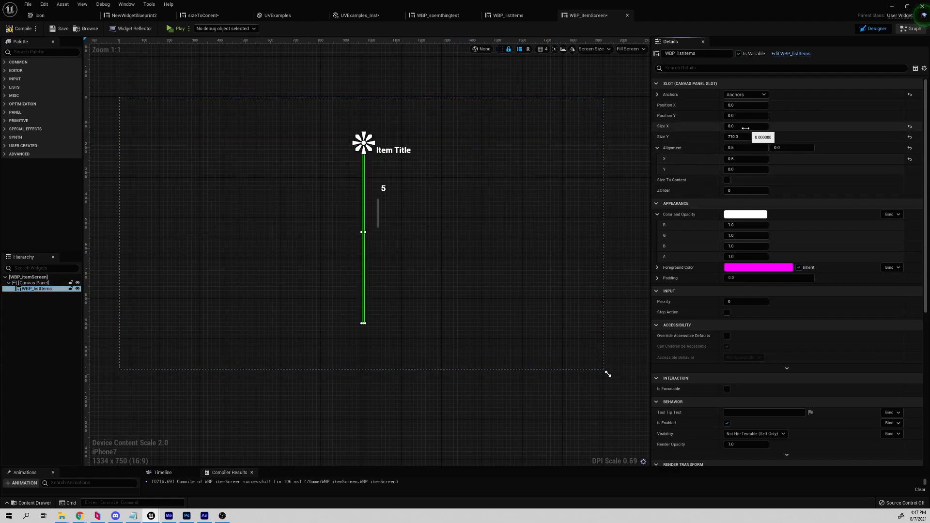
pyautogui.moveTo(746, 126); pyautogui.dragTo(814, 126)
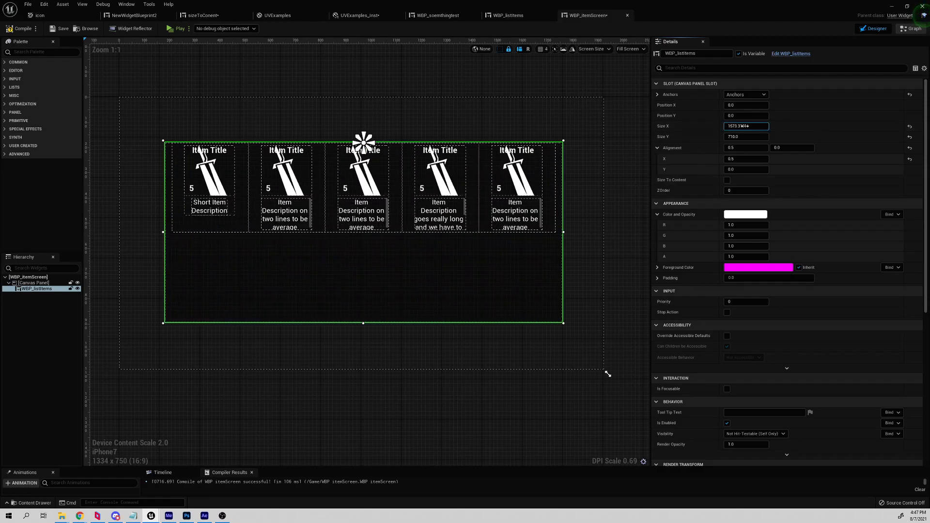
pyautogui.click(727, 180)
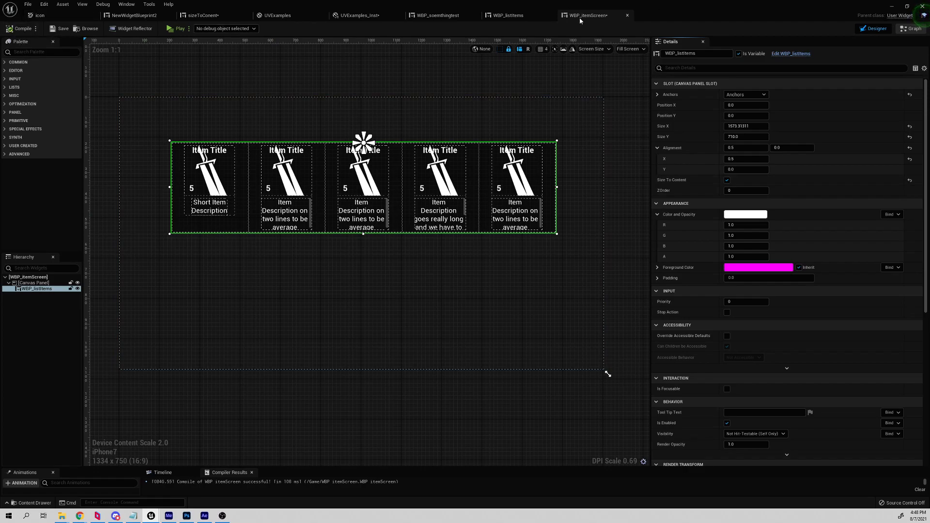
# Step: Add a Spacer below the Vertical Box in the WBP_listItems Overlay and set its Size Y to about 729
pyautogui.click(508, 15)
pyautogui.click(30, 295)
pyautogui.click(30, 283)
pyautogui.click(43, 52)
pyautogui.write('spac')
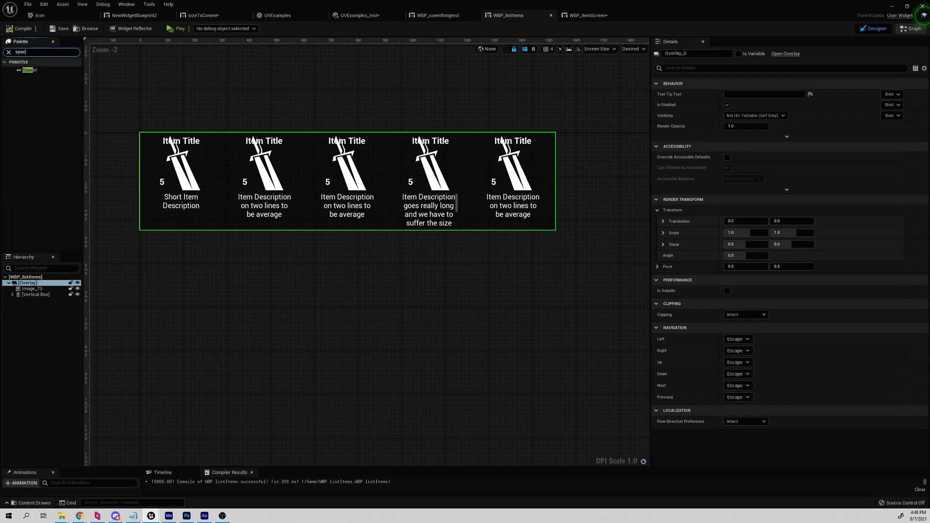
pyautogui.write('er')
pyautogui.moveTo(30, 70); pyautogui.dragTo(31, 287)
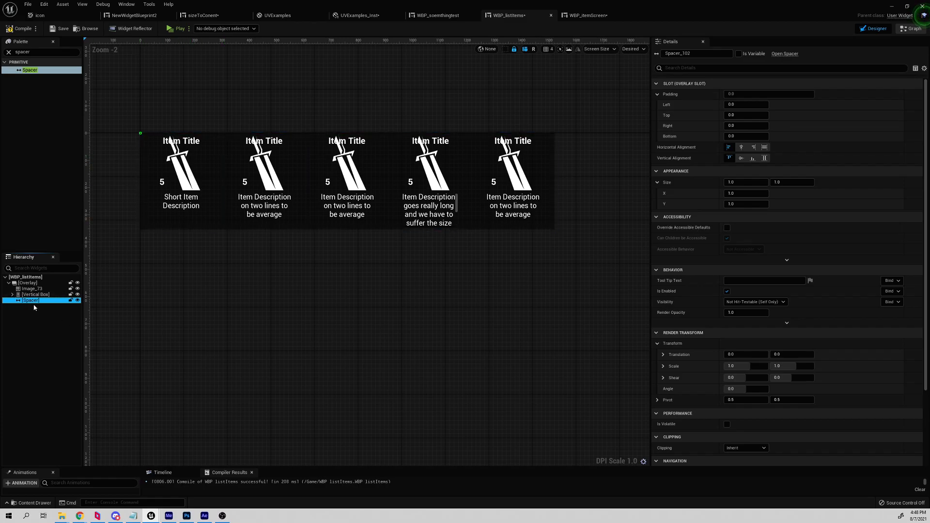
pyautogui.click(734, 205)
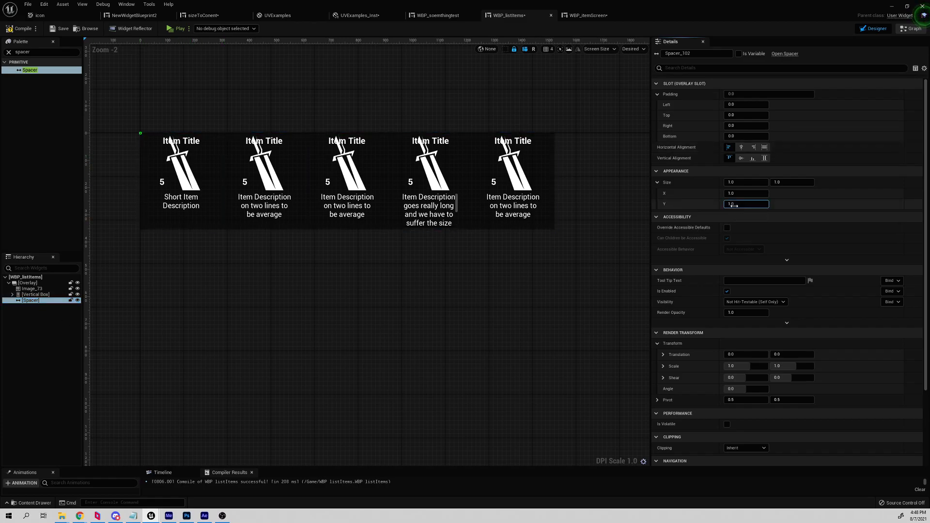
pyautogui.moveTo(733, 204); pyautogui.dragTo(780, 205)
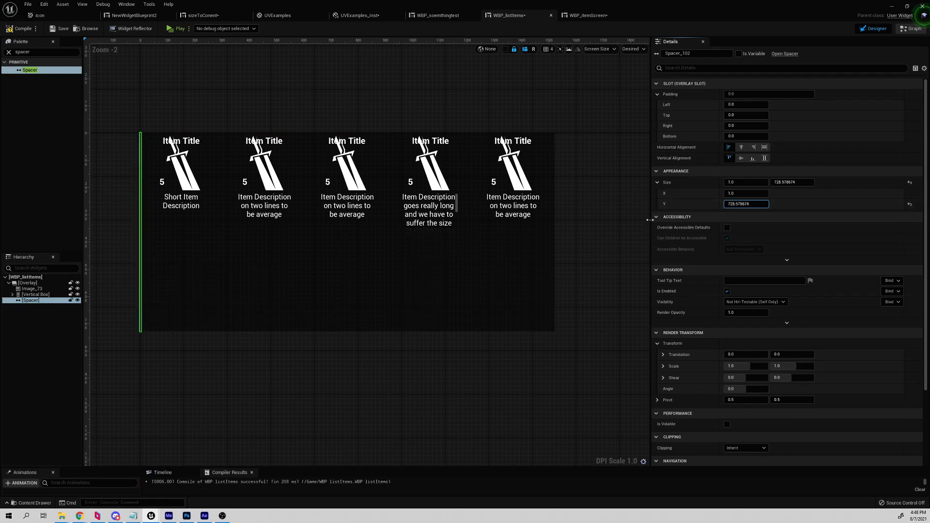
# Step: Hide and reshow the Vertical Box, expand it, and show its second Horizontal Box
pyautogui.click(77, 294)
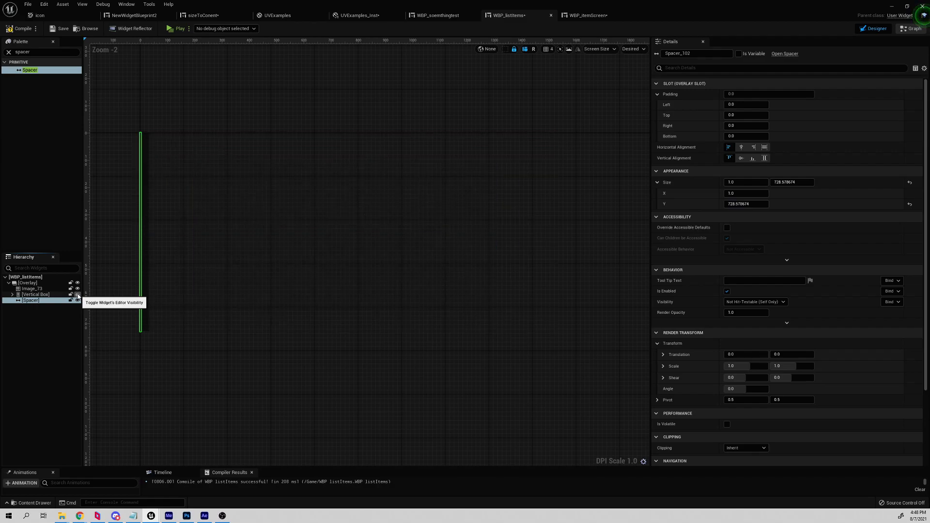
pyautogui.click(77, 295)
pyautogui.click(12, 295)
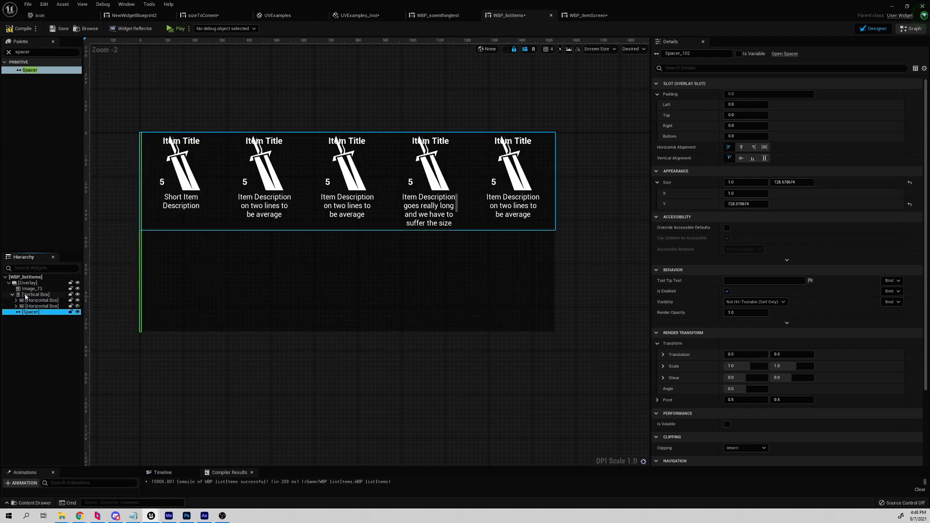
pyautogui.click(78, 307)
# Step: Set the Spacer's Size Y to 690 to match the two item rows, then compile and save WBP_listItems
pyautogui.moveTo(738, 204)
pyautogui.mouseDown()
pyautogui.moveTo(722, 203)
pyautogui.moveTo(737, 204)
pyautogui.mouseUp()
pyautogui.click(752, 204)
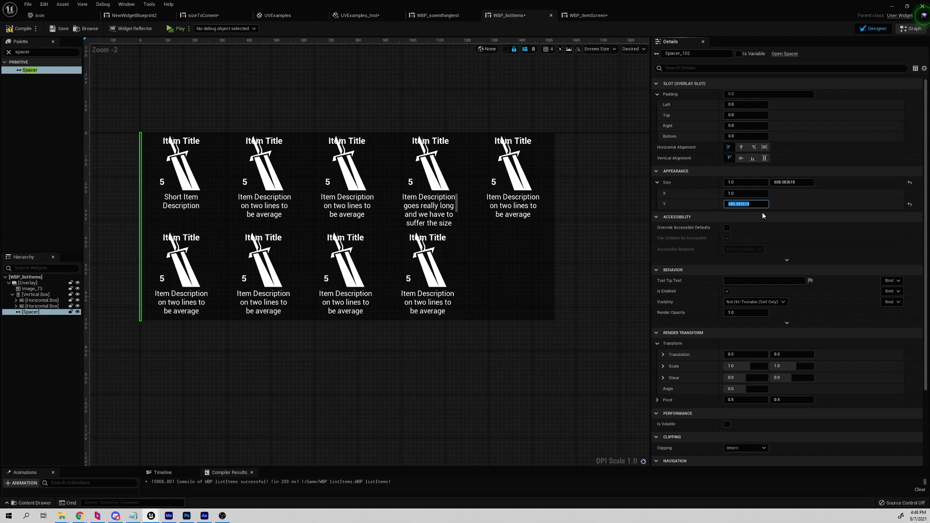
pyautogui.write('670')
pyautogui.press('Return')
pyautogui.moveTo(746, 204); pyautogui.dragTo(762, 204)
pyautogui.click(736, 204)
pyautogui.press('Return')
pyautogui.press('Return')
pyautogui.click(20, 28)
pyautogui.click(59, 28)
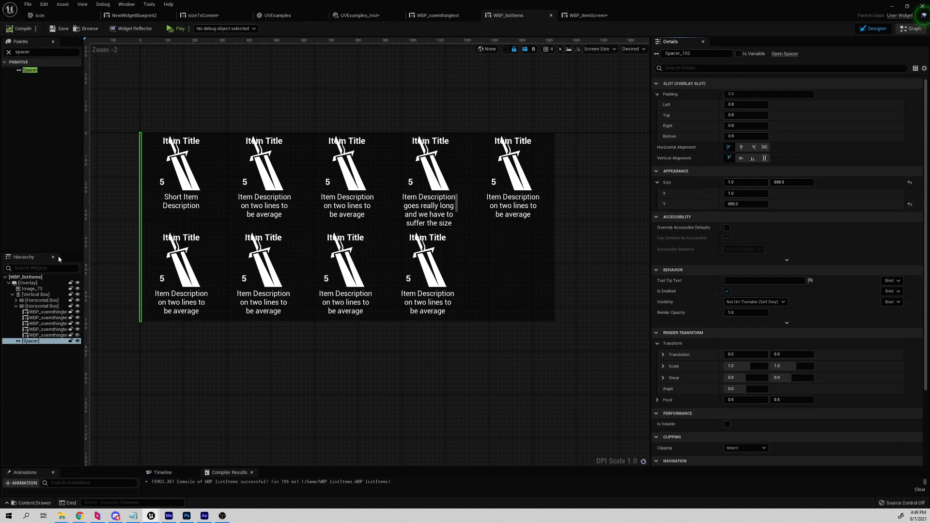
# Step: Hide the second Horizontal Box in WBP_listItems, compile, and check the list's minimum height on WBP_itemScreen
pyautogui.click(77, 307)
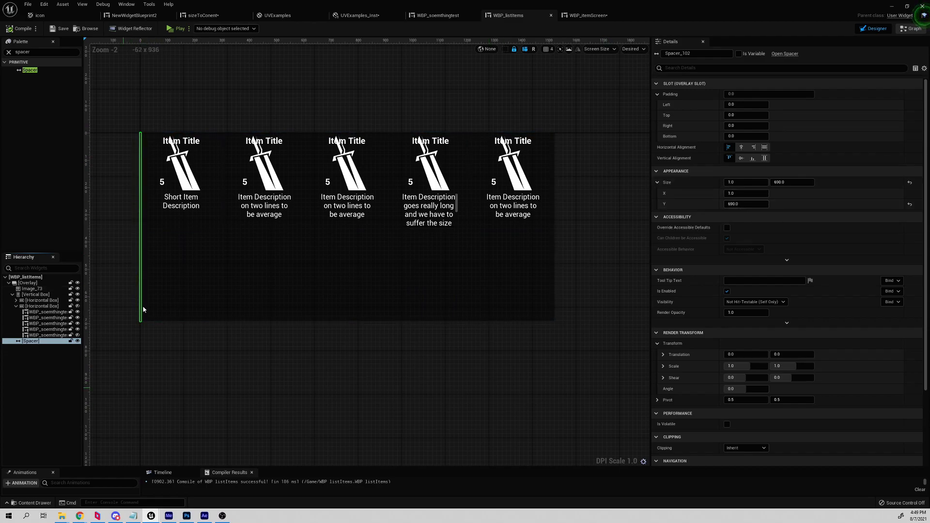
pyautogui.click(29, 284)
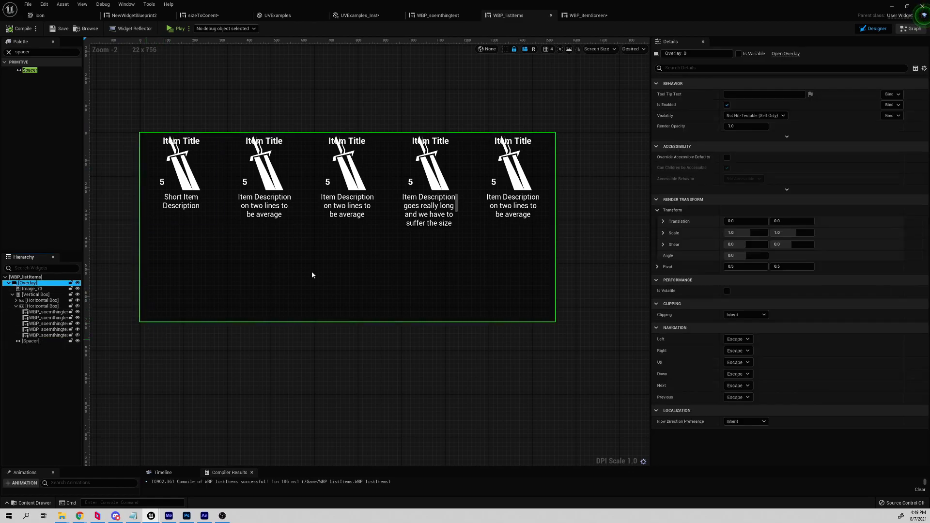
pyautogui.click(43, 341)
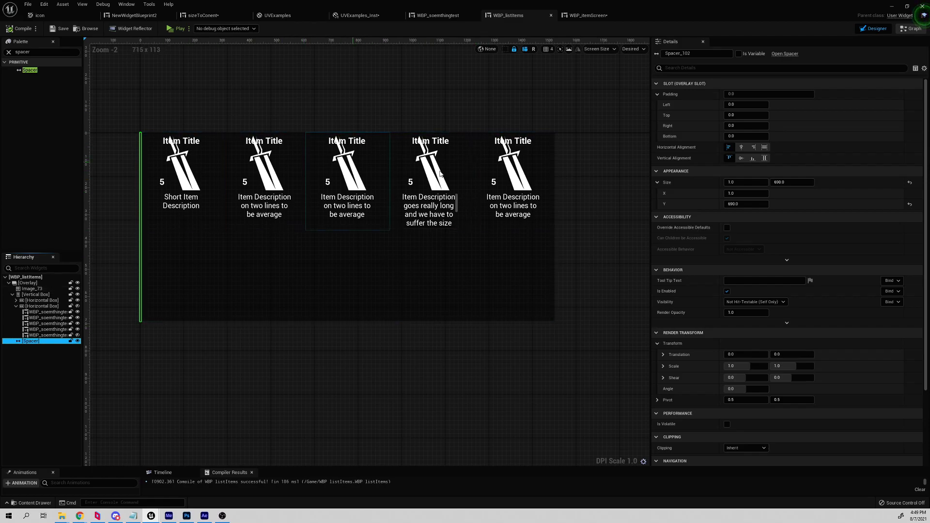
pyautogui.click(587, 15)
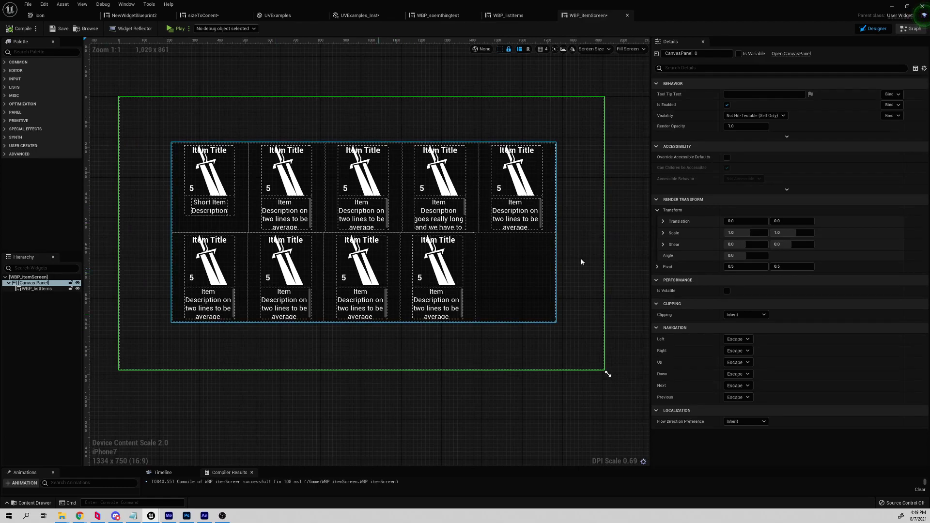
pyautogui.click(508, 15)
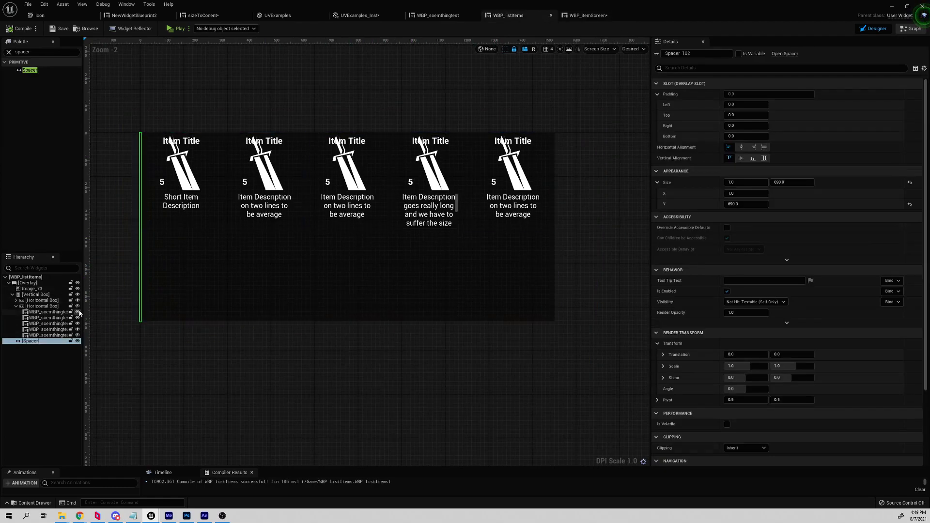
pyautogui.click(19, 28)
pyautogui.click(577, 15)
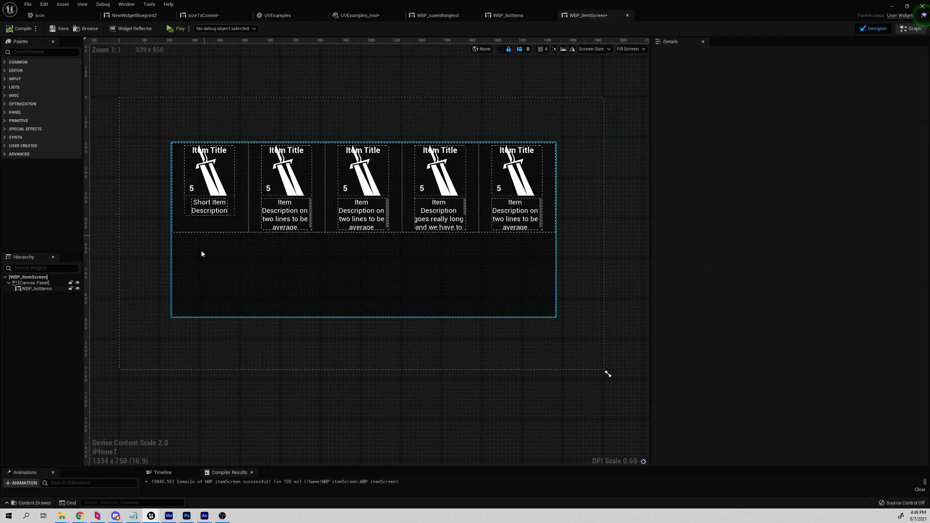
# Step: Show the second row's three items in WBP_listItems, compile, and check the list on WBP_itemScreen
pyautogui.click(508, 15)
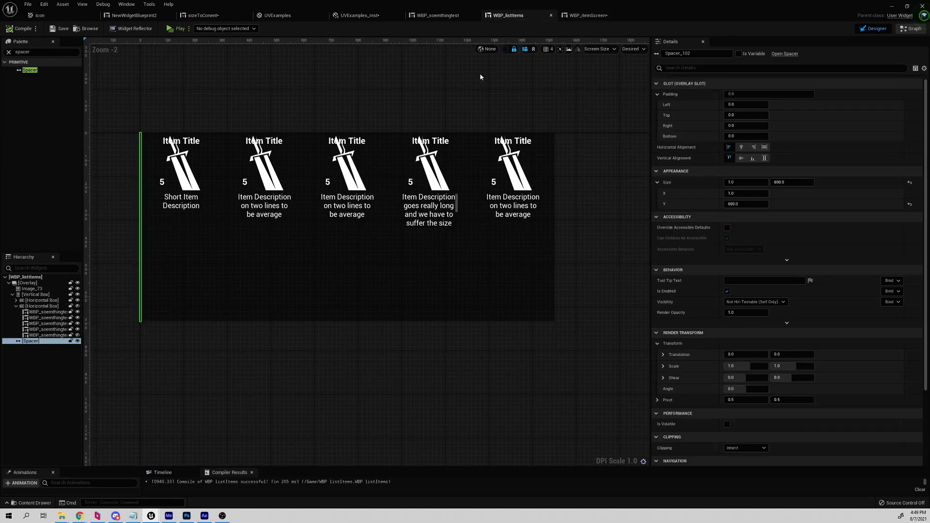
pyautogui.click(79, 313)
pyautogui.click(23, 28)
pyautogui.click(588, 15)
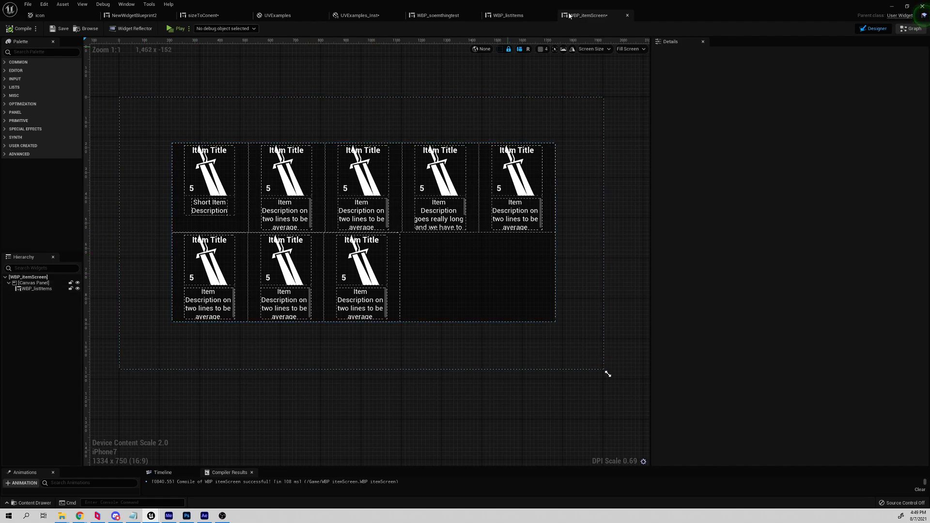
# Step: Replace the first Horizontal Box in WBP_listItems with a Wrap Box
pyautogui.click(513, 16)
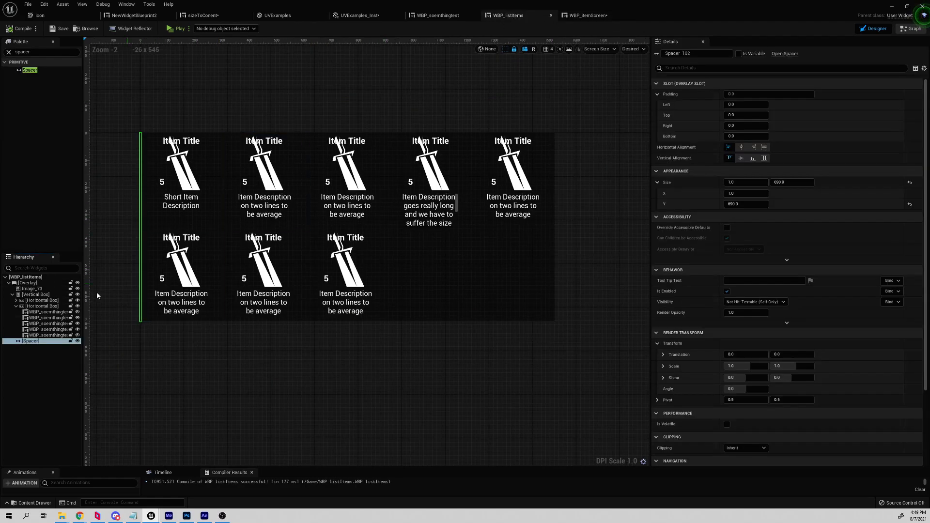
pyautogui.click(44, 306)
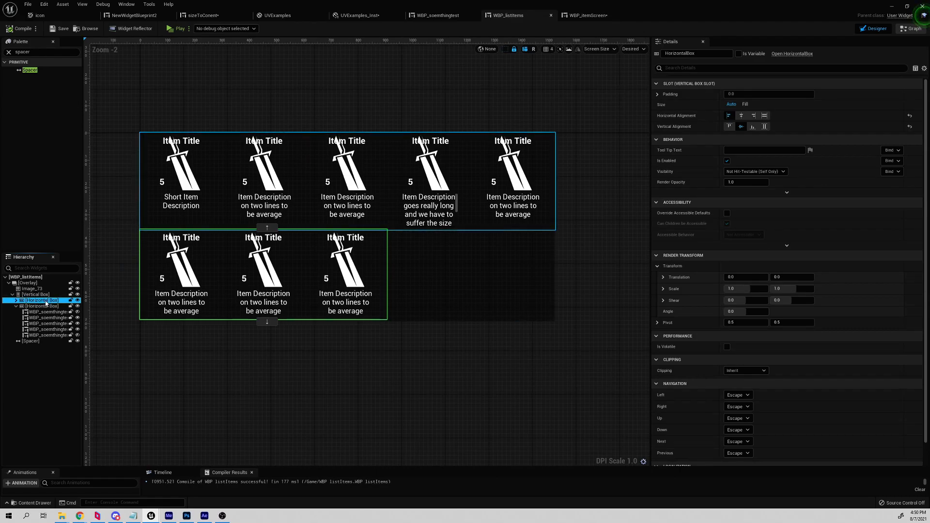
pyautogui.rightClick(45, 300)
pyautogui.moveTo(96, 370)
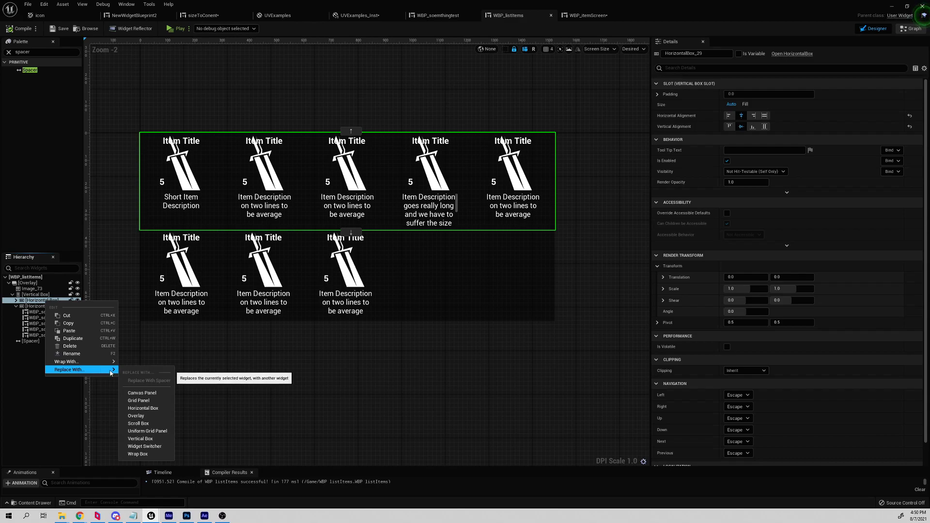
pyautogui.click(138, 454)
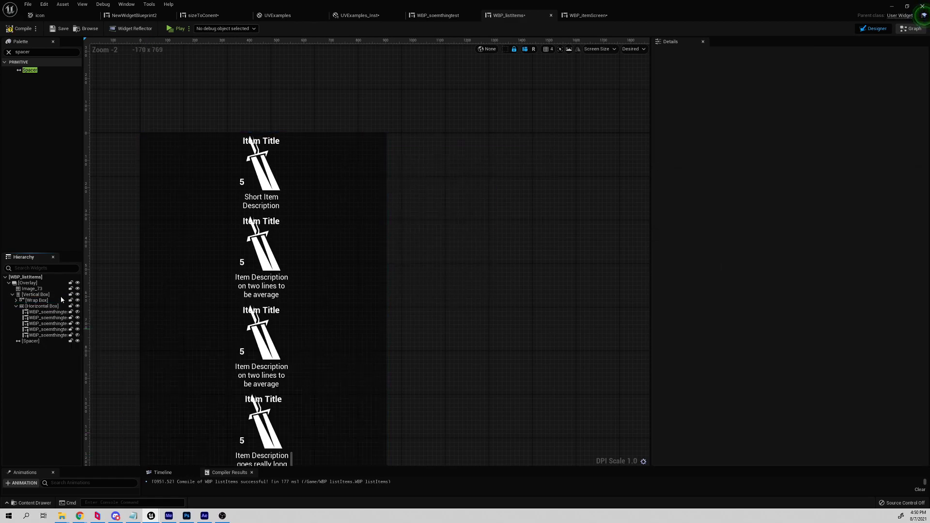
# Step: Move the five item widgets from the second Horizontal Box into the Wrap Box and delete the emptied Horizontal Box
pyautogui.click(48, 313)
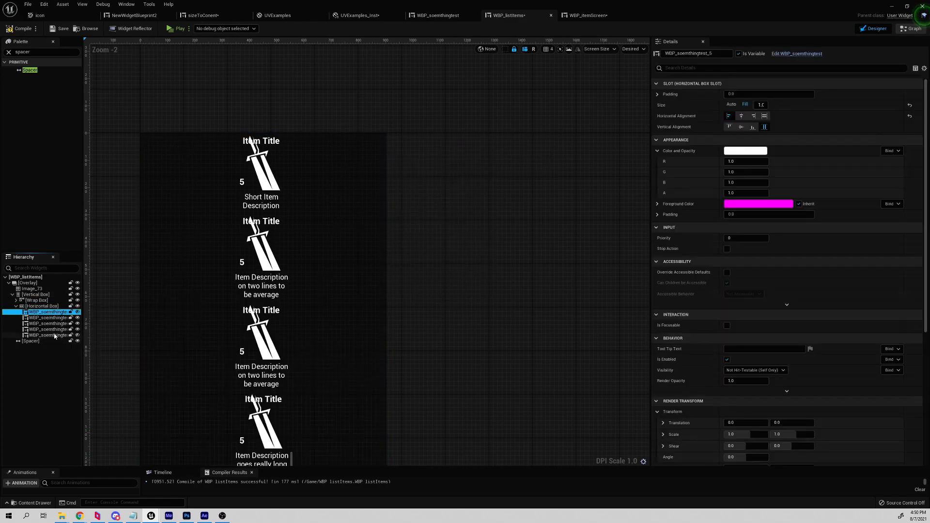
pyautogui.keyDown('shift'); pyautogui.click(47, 335); pyautogui.keyUp('shift')
pyautogui.moveTo(52, 327); pyautogui.dragTo(42, 301)
pyautogui.click(34, 365)
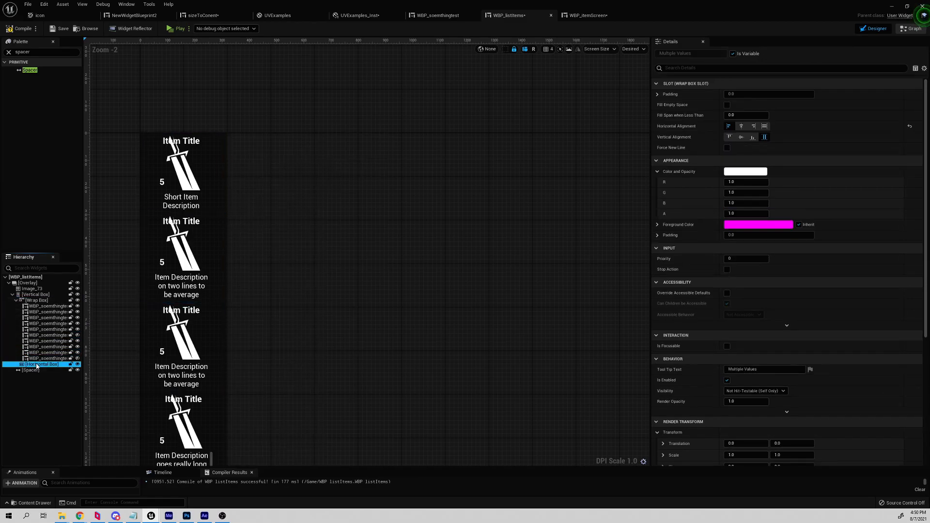
pyautogui.press('Delete')
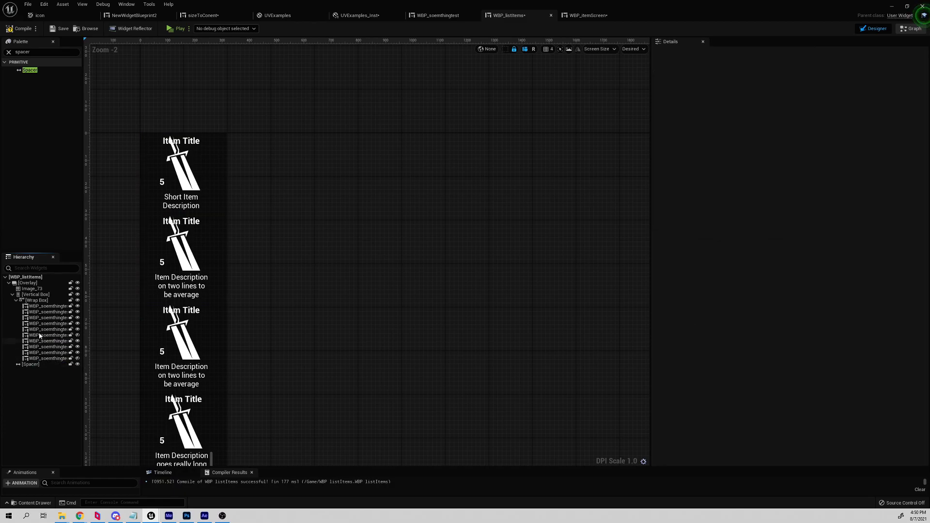
# Step: Enable Explicit Wrap Size on the Wrap Box with a Wrap Size of about 1652, compile, and check the list on WBP_itemScreen
pyautogui.click(40, 302)
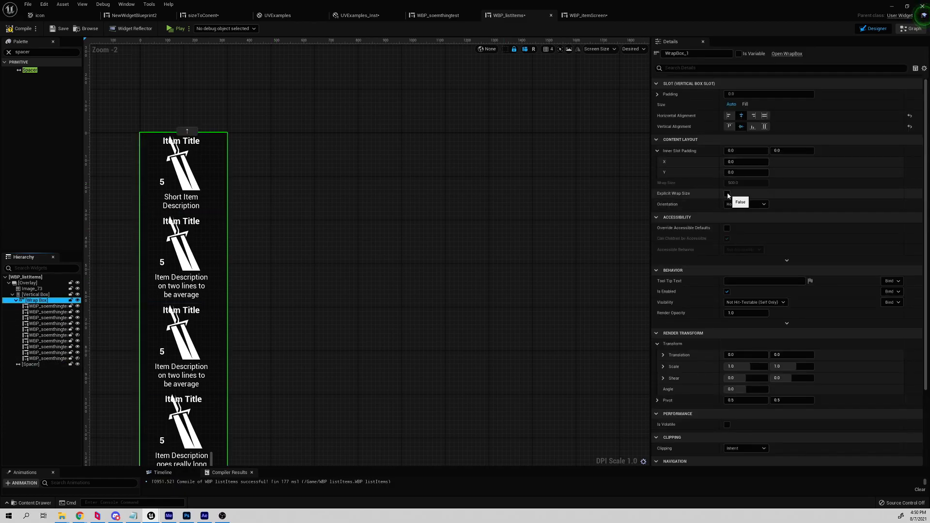
pyautogui.click(727, 193)
pyautogui.moveTo(746, 183); pyautogui.dragTo(862, 183)
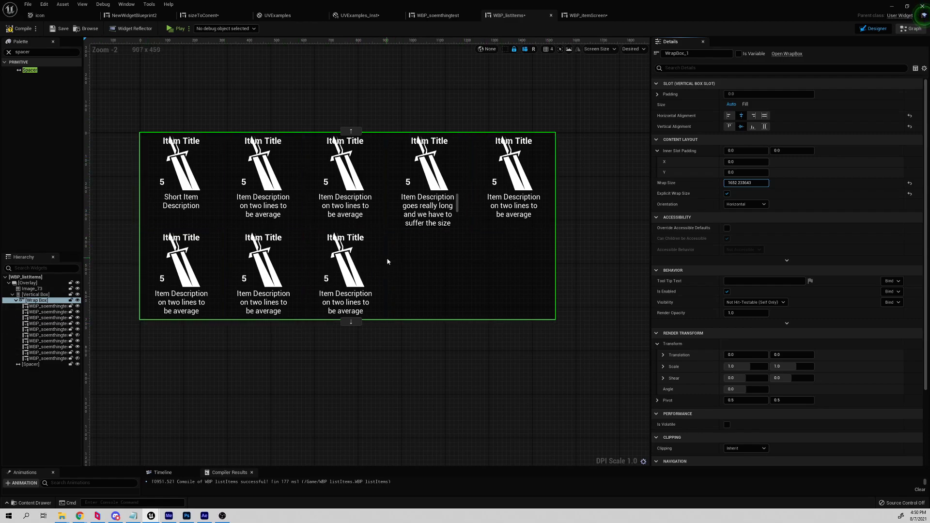
pyautogui.click(19, 29)
pyautogui.click(582, 15)
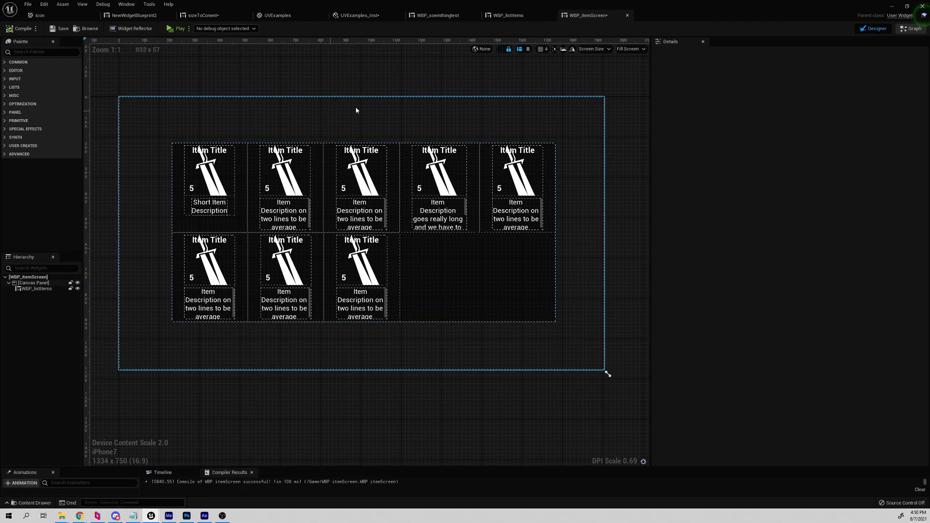
pyautogui.click(30, 289)
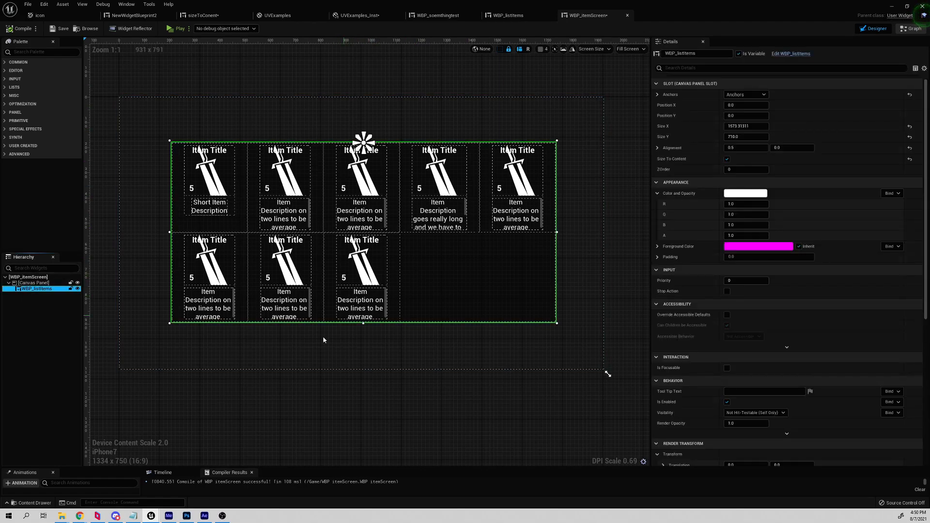
# Step: Hide the second row's visible items in the WBP_listItems Wrap Box, select the Spacer, and compile
pyautogui.click(509, 15)
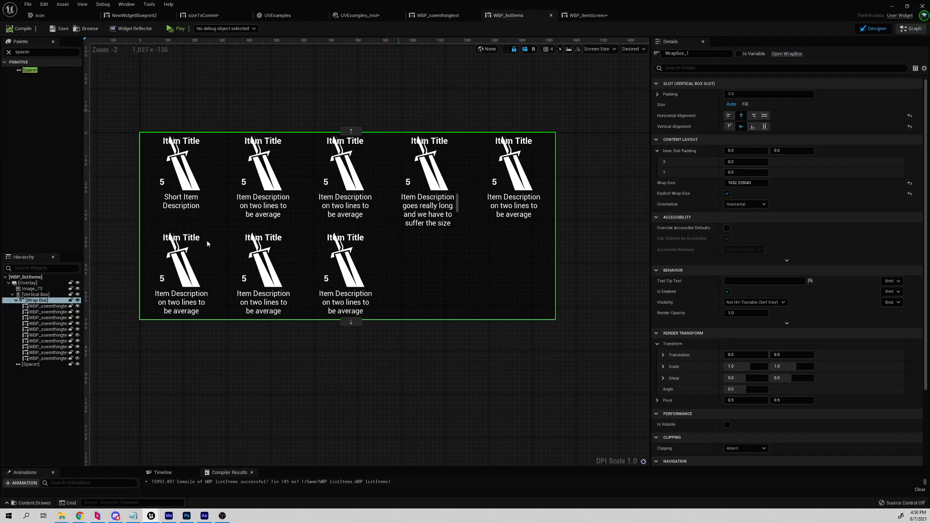
pyautogui.click(78, 353)
pyautogui.click(78, 347)
pyautogui.click(78, 335)
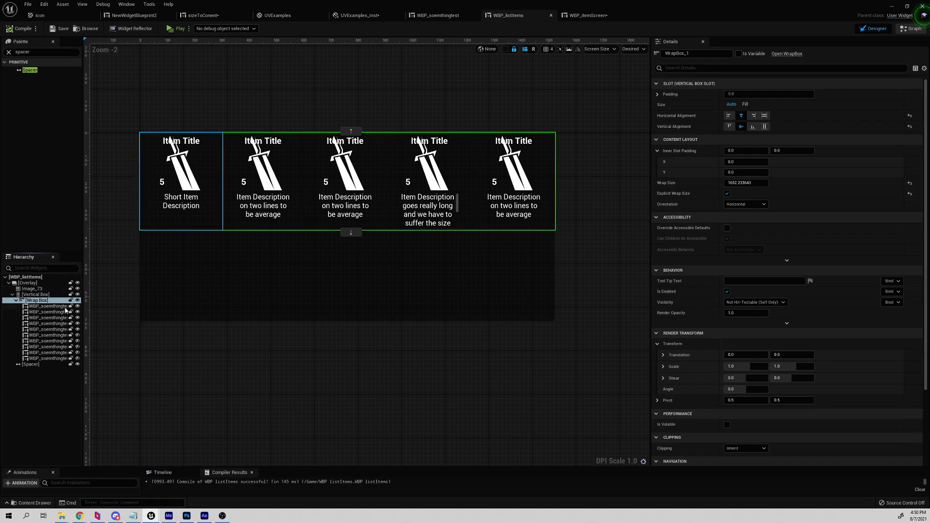
pyautogui.click(30, 365)
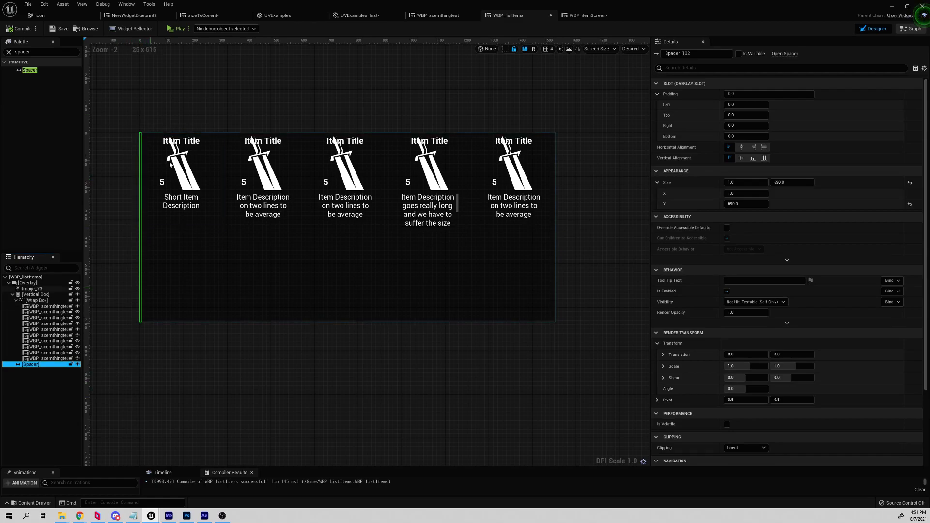
pyautogui.click(20, 28)
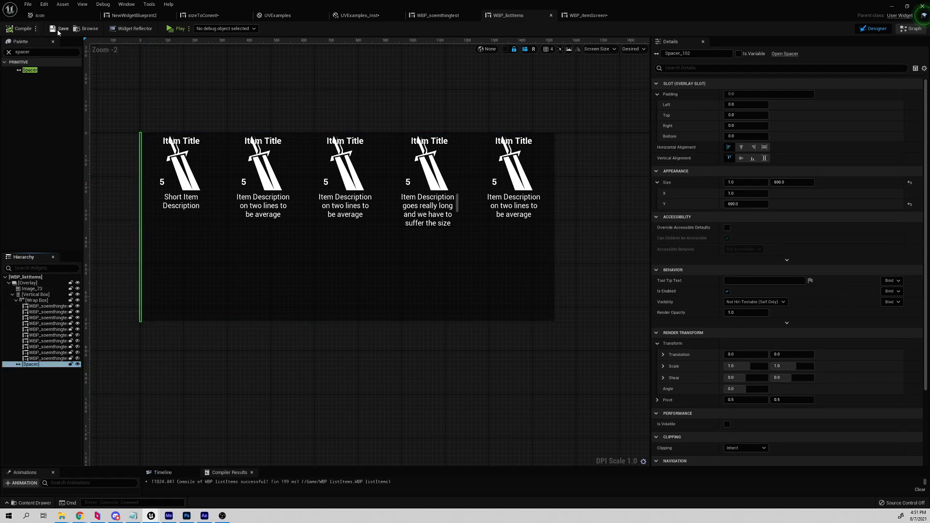
# Step: Check the list's minimum height on WBP_itemScreen and turn off the dashed widget outlines
pyautogui.click(601, 20)
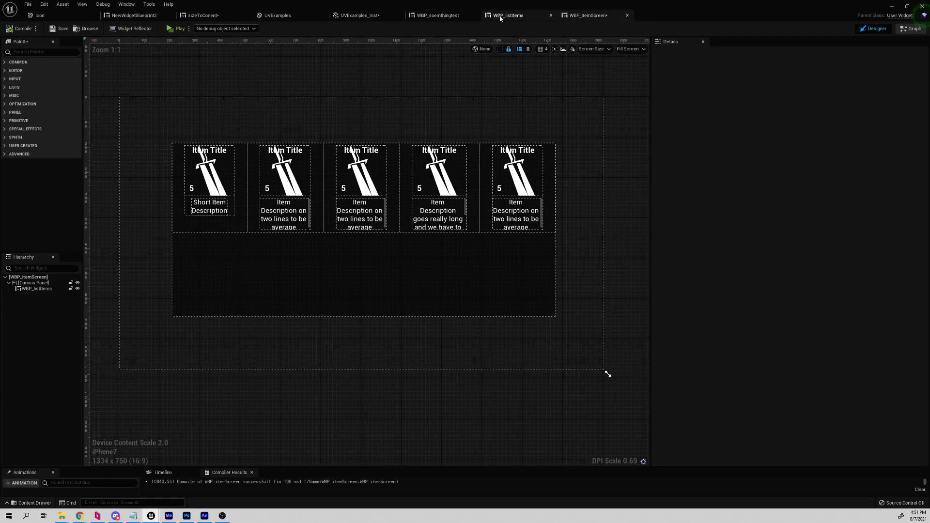
pyautogui.click(359, 287)
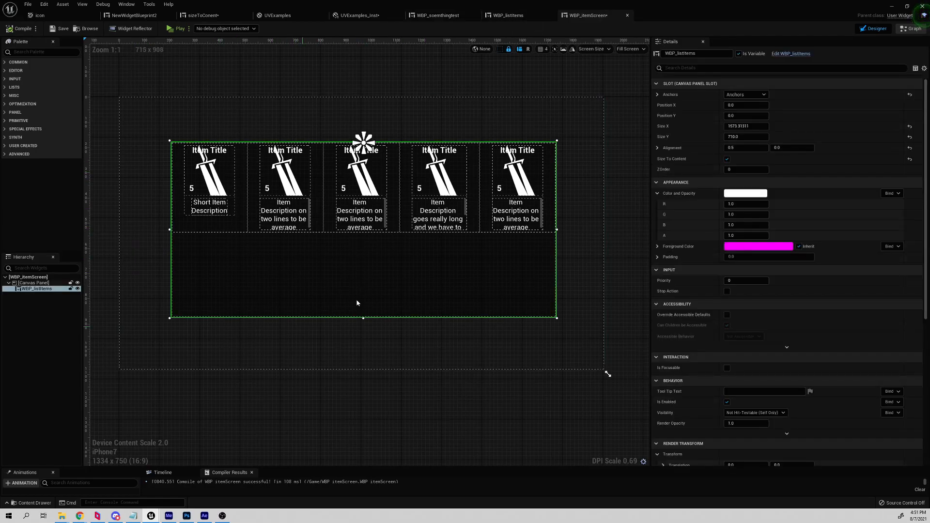
pyautogui.click(381, 369)
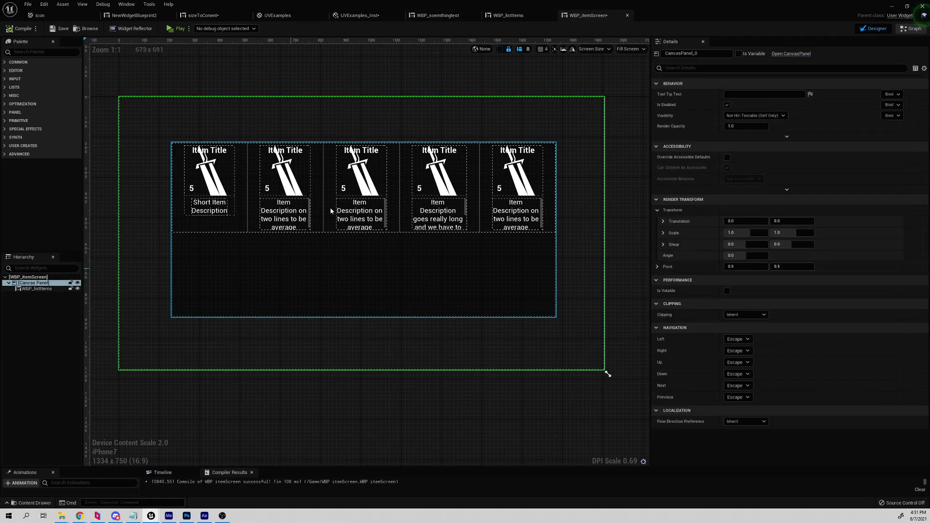
pyautogui.click(500, 49)
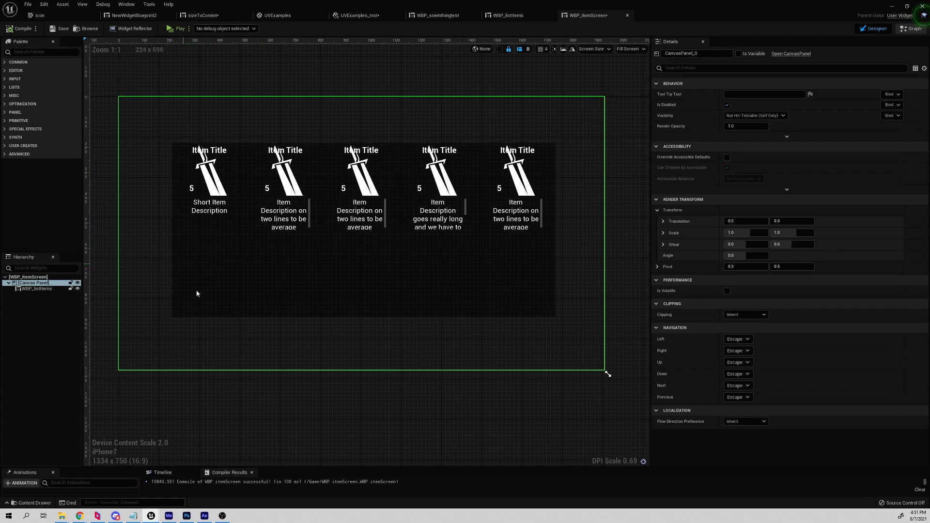